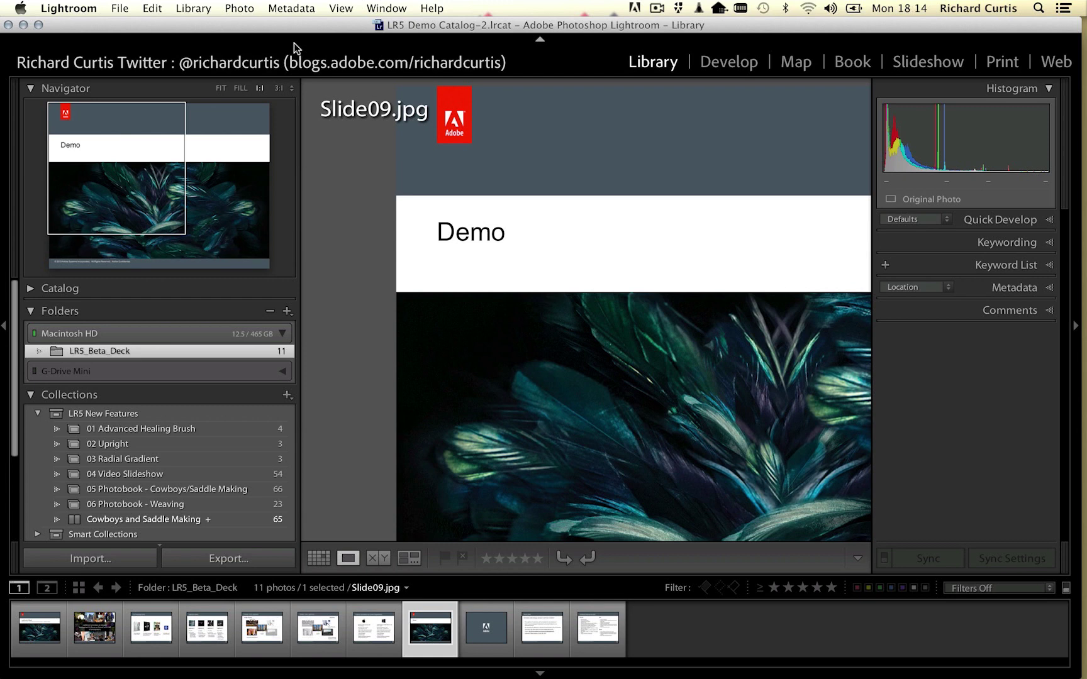
Select the 01 Advanced Healing Brush collection in the Library's Collections panel.
{"action": "left_click", "coordinate": [85, 427]}
Fit the Argentina photo in Develop and enlarge the Spot Removal brush.
{"action": "left_click", "coordinate": [221, 87]}
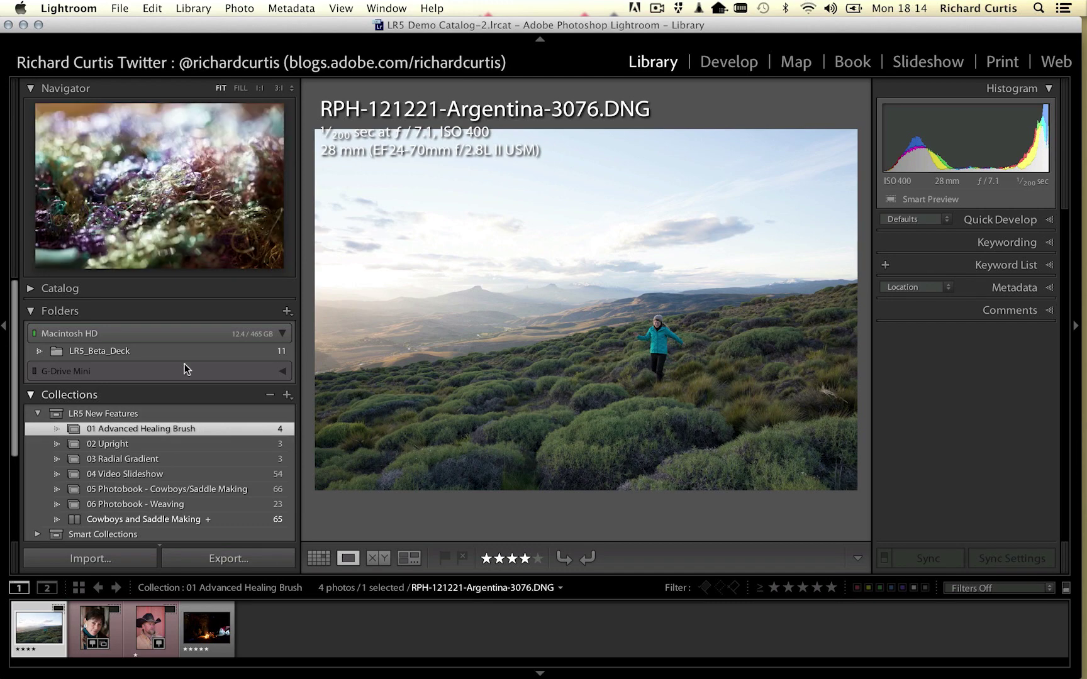
{"action": "left_click", "coordinate": [730, 65]}
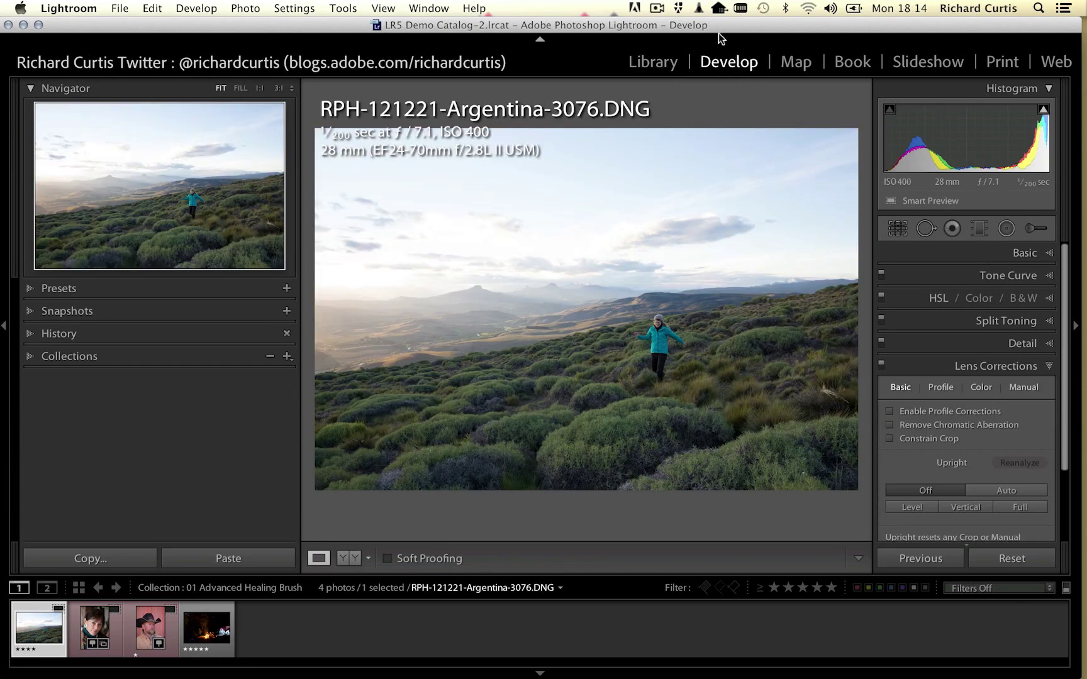
{"action": "left_click", "coordinate": [926, 228]}
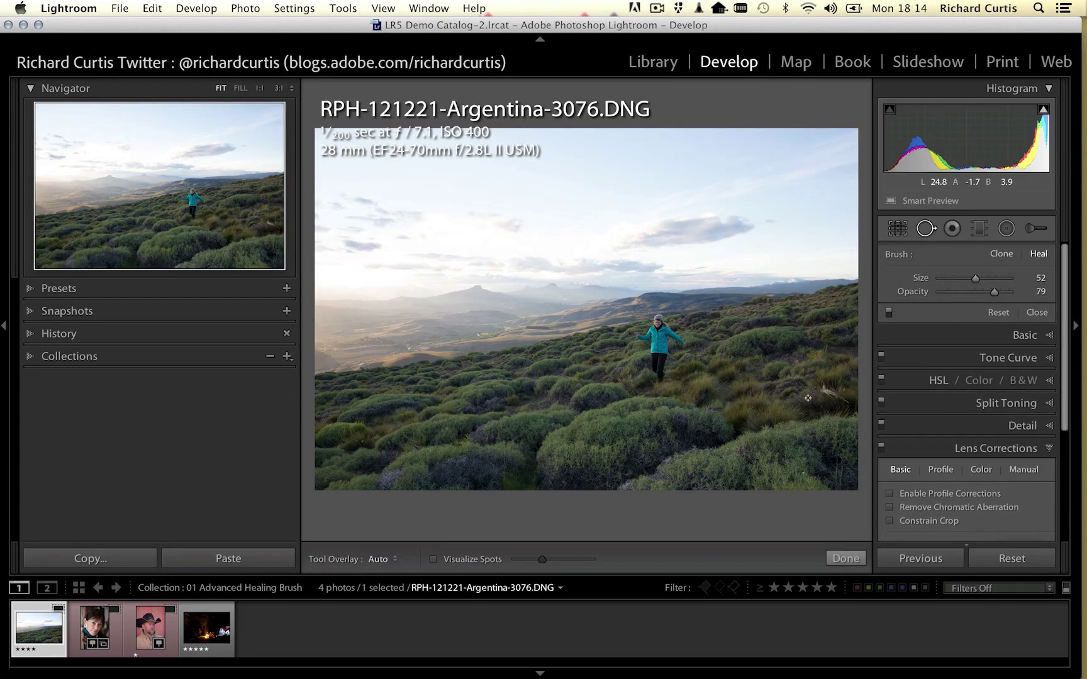
{"action": "scroll", "coordinate": [808, 397], "scroll_direction": "up", "scroll_amount": 3}
{"action": "scroll", "coordinate": [825, 397], "scroll_direction": "up", "scroll_amount": 1}
{"action": "scroll", "coordinate": [835, 398], "scroll_direction": "up", "scroll_amount": 1}
Heal a spot on the right-hand grass, sampling from nearby grass instead of the sky.
{"action": "left_click", "coordinate": [833, 397]}
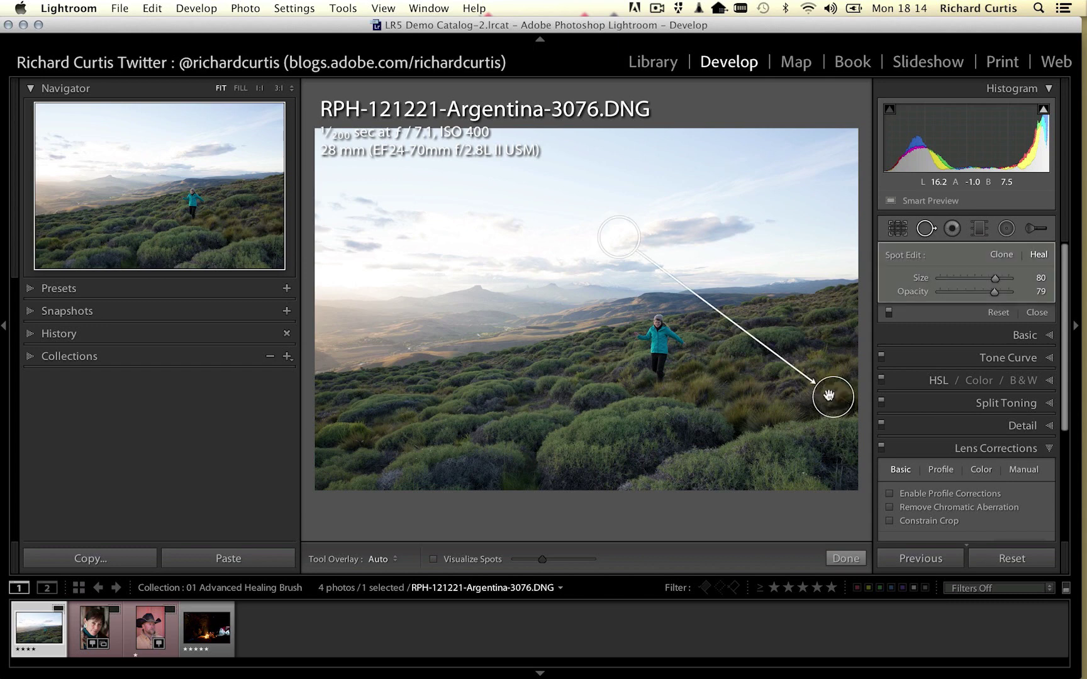
{"action": "mouse_move", "coordinate": [621, 238]}
{"action": "left_mouse_down"}
{"action": "mouse_move", "coordinate": [724, 311]}
{"action": "mouse_move", "coordinate": [763, 396]}
{"action": "left_mouse_up"}
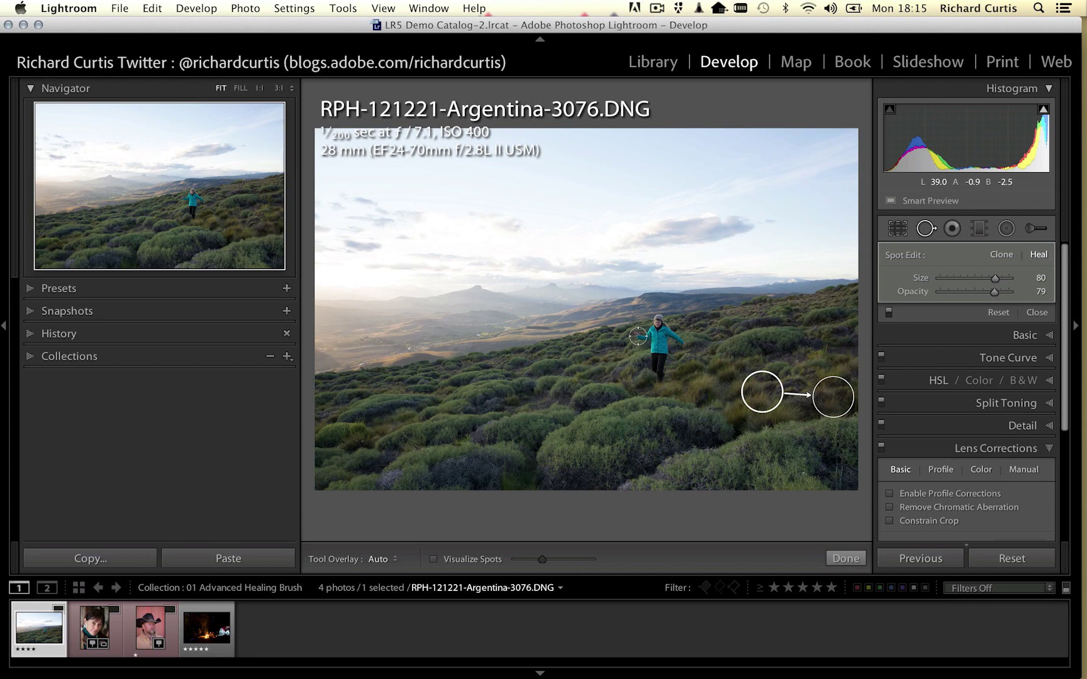
{"action": "key", "text": "Escape"}
Heal out the woman at Opacity 100 using cleaner grass as source, then select DGP_2979.dng.
{"action": "mouse_move", "coordinate": [637, 337]}
{"action": "left_mouse_down"}
{"action": "mouse_move", "coordinate": [674, 335]}
{"action": "mouse_move", "coordinate": [677, 346]}
{"action": "mouse_move", "coordinate": [657, 317]}
{"action": "mouse_move", "coordinate": [659, 374]}
{"action": "mouse_move", "coordinate": [656, 326]}
{"action": "left_mouse_up"}
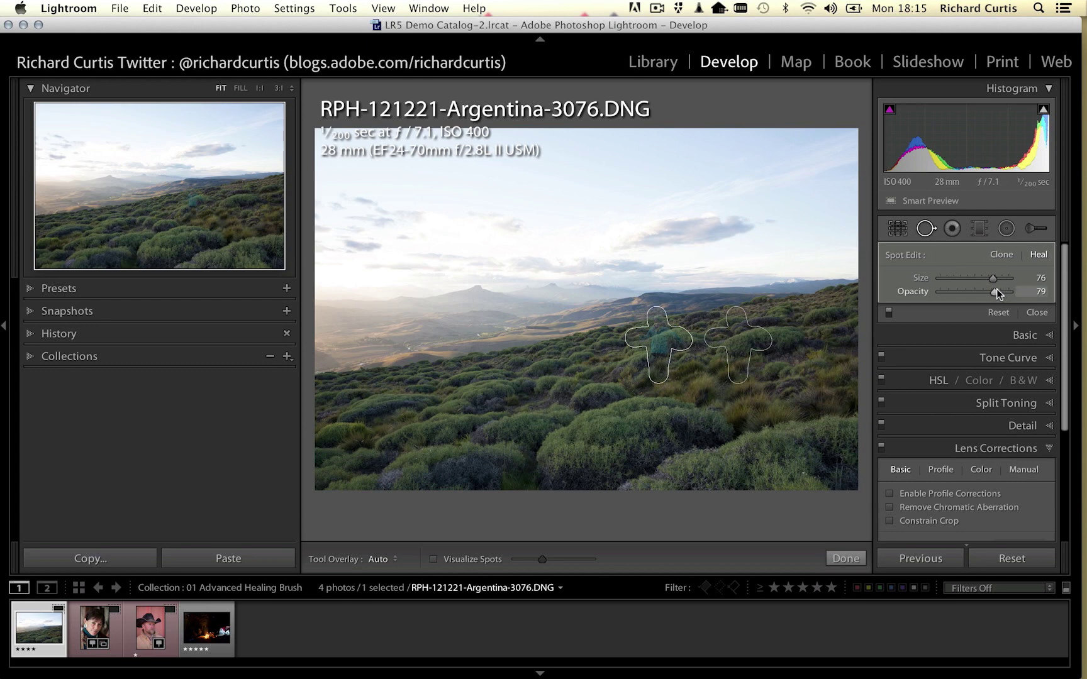
{"action": "left_click_drag", "start_coordinate": [994, 292], "coordinate": [1006, 289]}
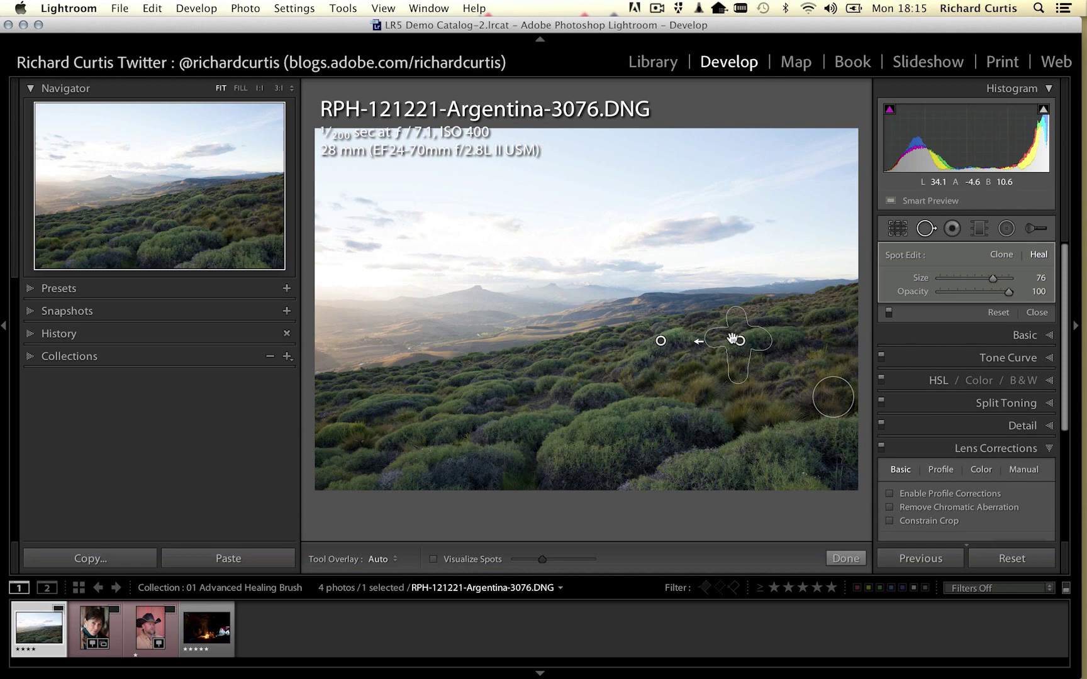
{"action": "mouse_move", "coordinate": [736, 331]}
{"action": "left_mouse_down"}
{"action": "mouse_move", "coordinate": [703, 302]}
{"action": "mouse_move", "coordinate": [730, 330]}
{"action": "left_mouse_up"}
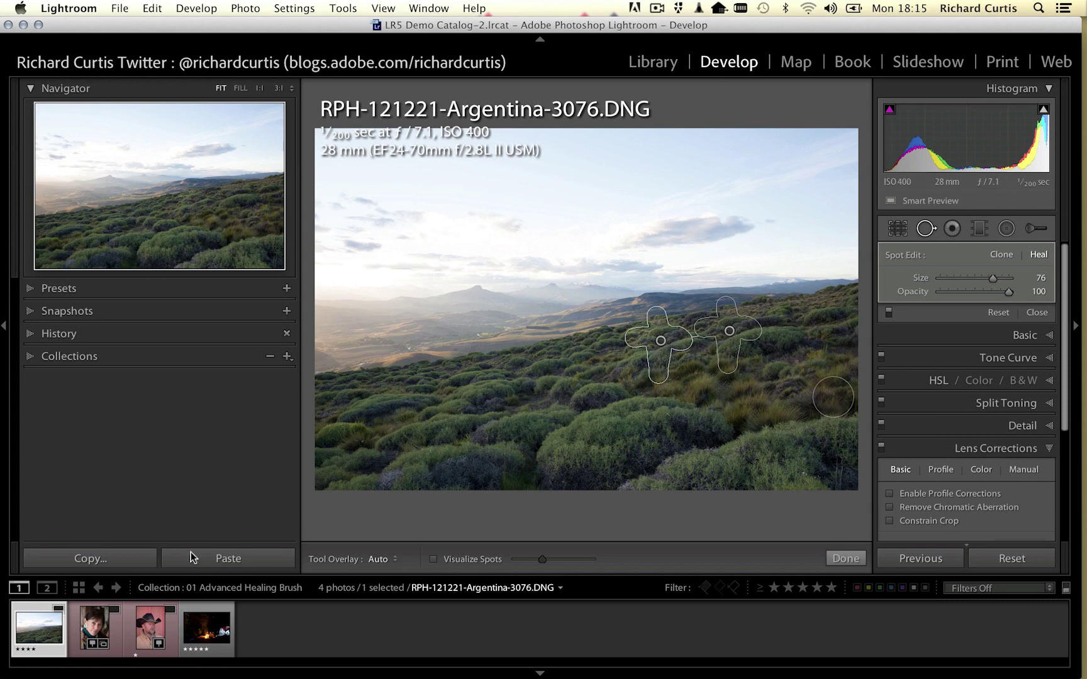
{"action": "left_click", "coordinate": [142, 629]}
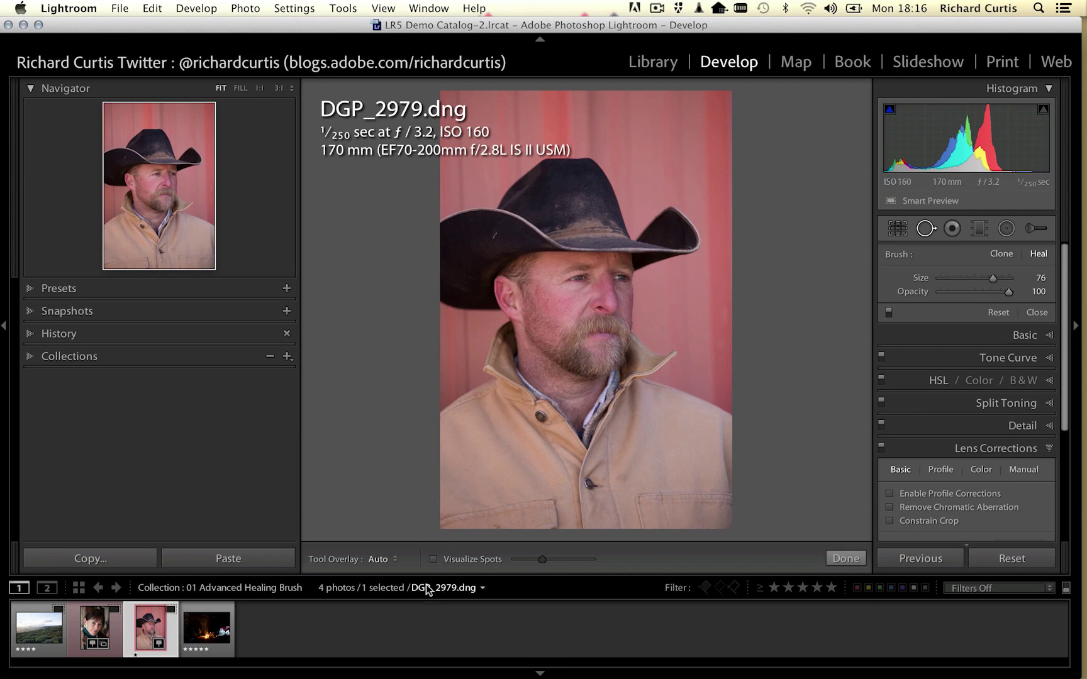
Turn on Visualize Spots at 1:1 zoom and tune its slider to reveal the specks.
{"action": "left_click", "coordinate": [434, 558]}
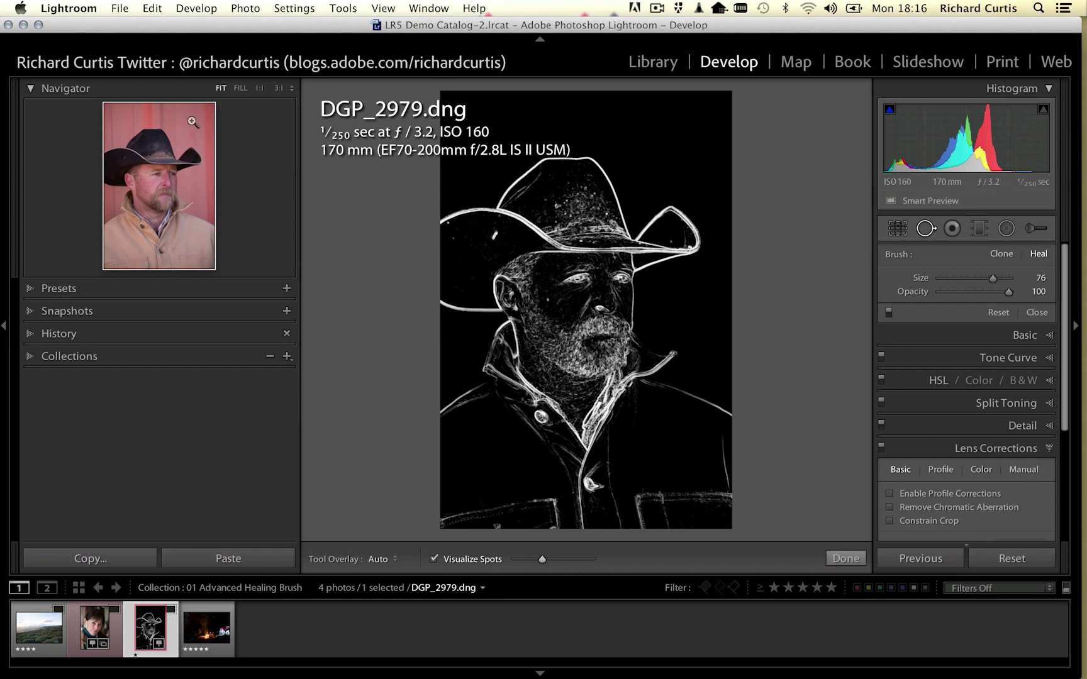
{"action": "left_click", "coordinate": [259, 88]}
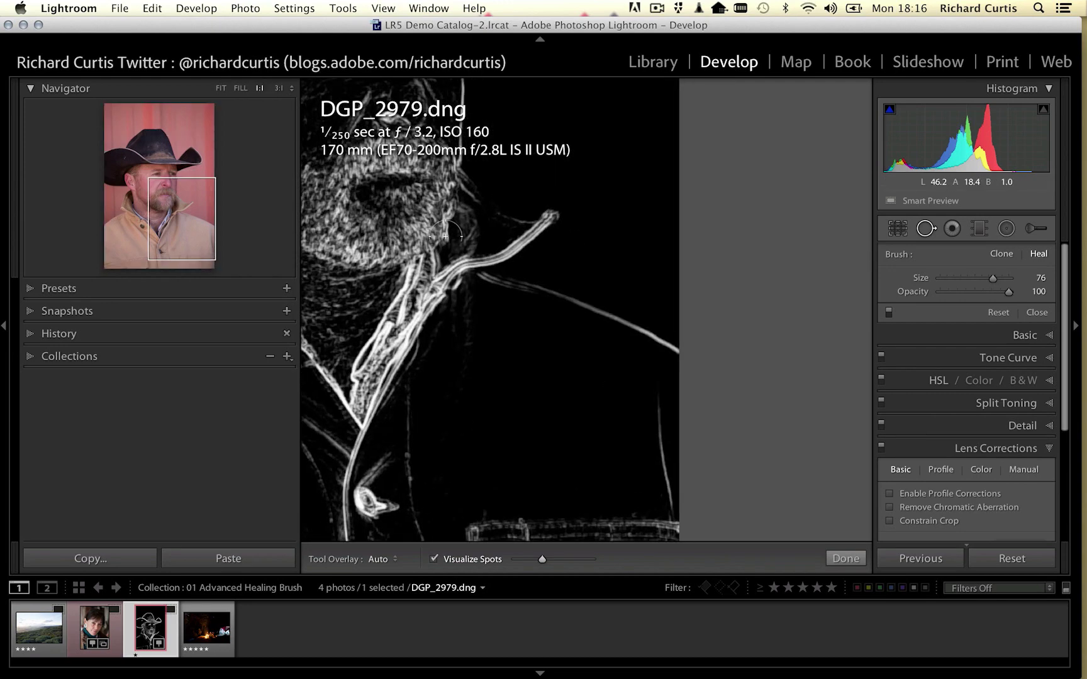
{"action": "left_click_drag", "start_coordinate": [412, 202], "coordinate": [648, 359]}
{"action": "left_click_drag", "start_coordinate": [665, 299], "coordinate": [555, 234]}
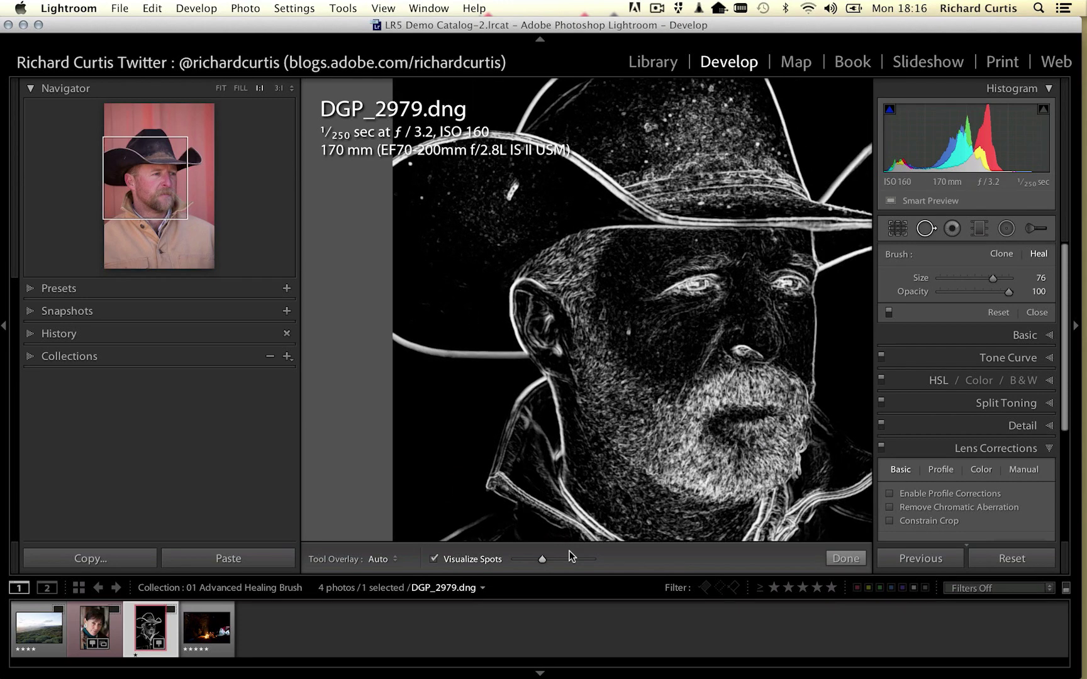
{"action": "mouse_move", "coordinate": [548, 556]}
{"action": "left_mouse_down"}
{"action": "mouse_move", "coordinate": [573, 553]}
{"action": "mouse_move", "coordinate": [537, 555]}
{"action": "left_mouse_up"}
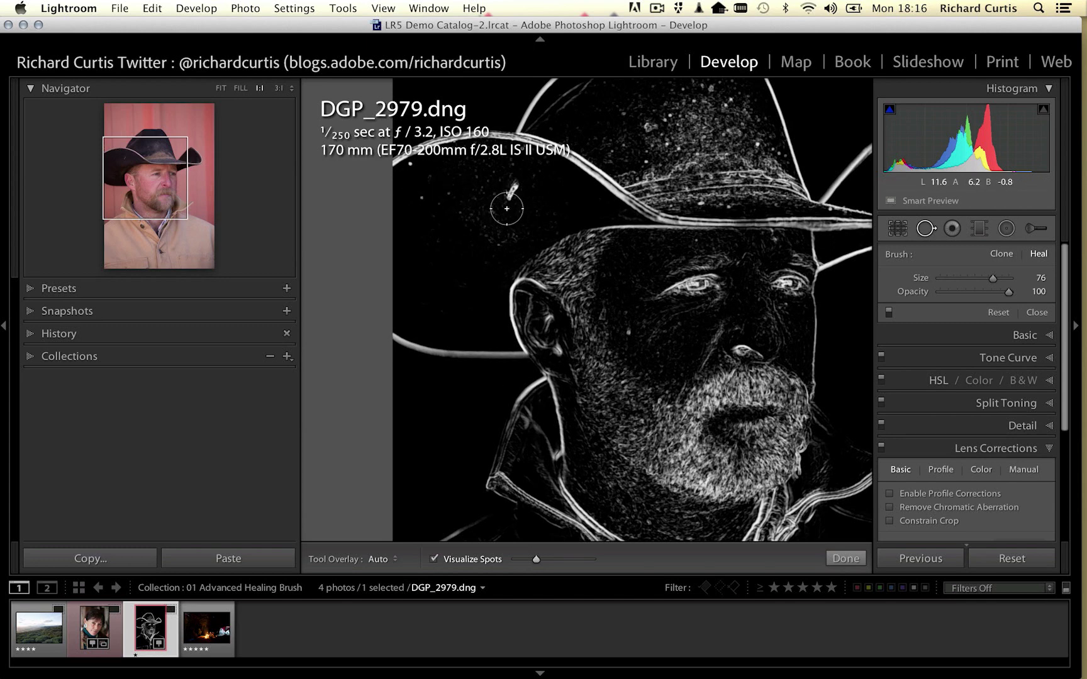
{"action": "scroll", "coordinate": [507, 208], "scroll_direction": "down", "scroll_amount": 2}
Heal the specks on the hat, hat brim and cheek.
{"action": "left_click_drag", "start_coordinate": [516, 187], "coordinate": [506, 198]}
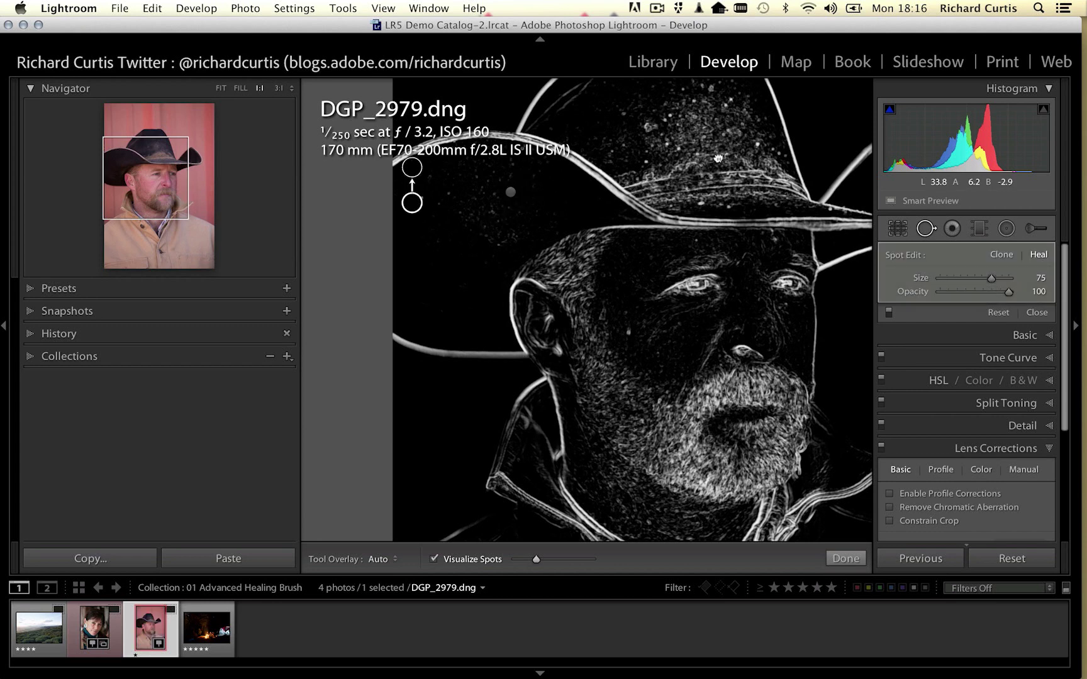
{"action": "left_click_drag", "start_coordinate": [413, 201], "coordinate": [513, 272]}
{"action": "left_click", "coordinate": [681, 323]}
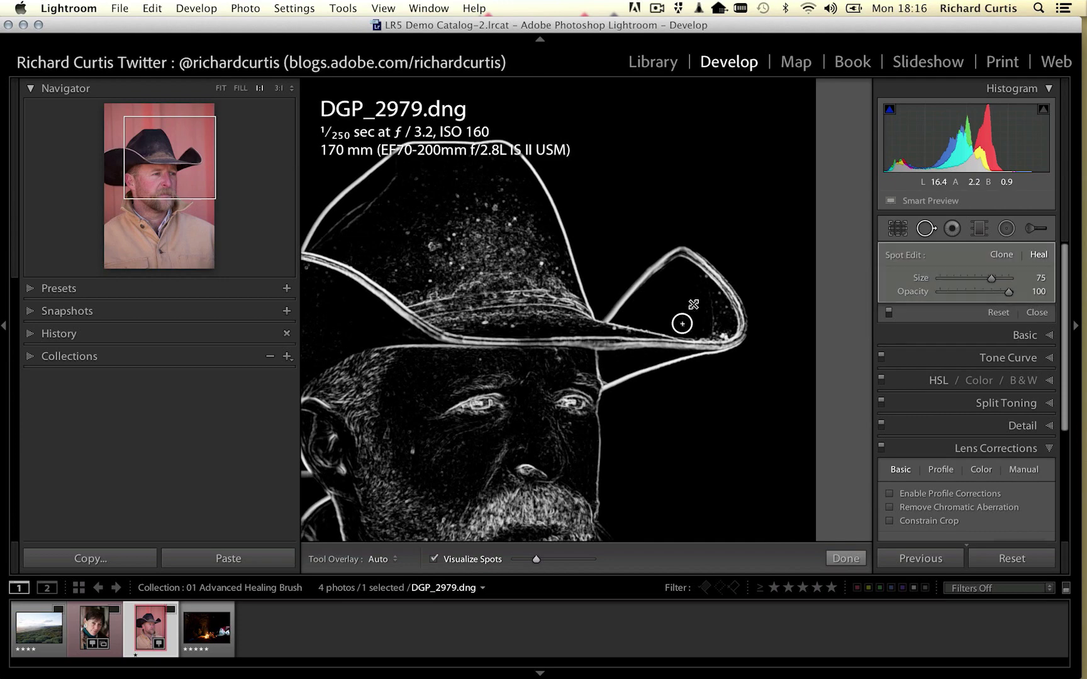
{"action": "mouse_move", "coordinate": [668, 360]}
{"action": "left_mouse_down"}
{"action": "mouse_move", "coordinate": [614, 152]}
{"action": "mouse_move", "coordinate": [399, 177]}
{"action": "left_mouse_up"}
{"action": "left_click", "coordinate": [399, 177]}
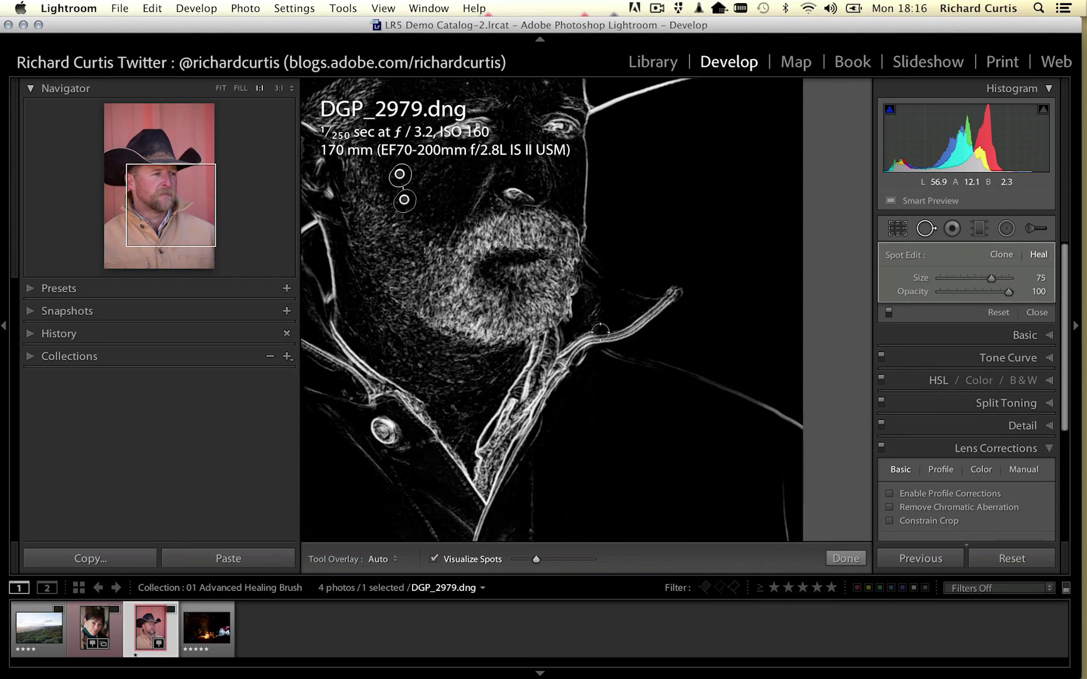
{"action": "left_click_drag", "start_coordinate": [533, 245], "coordinate": [697, 355]}
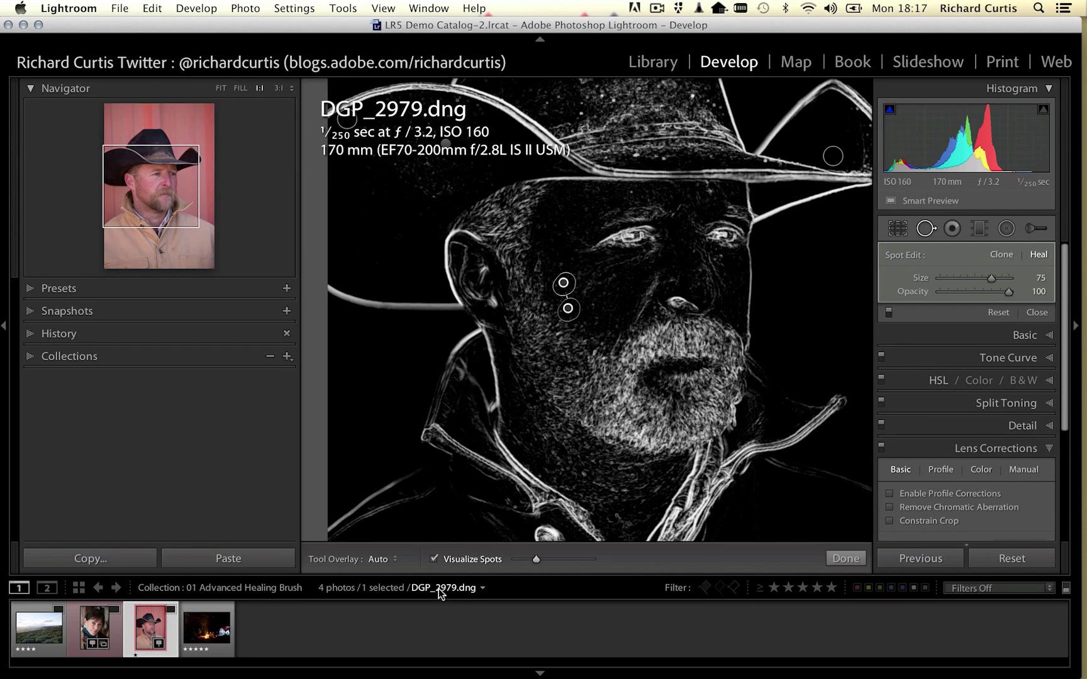
Turn off Visualize Spots, heal a speck on the hat, and set its opacity to 65.
{"action": "left_click", "coordinate": [434, 560]}
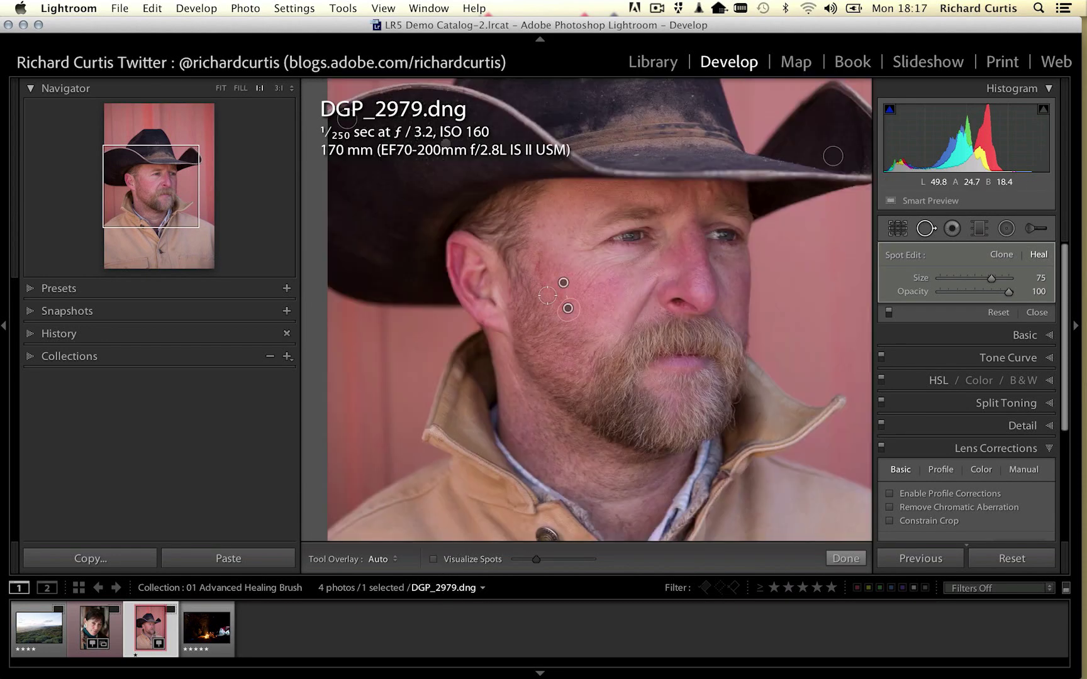
{"action": "left_click_drag", "start_coordinate": [605, 185], "coordinate": [733, 313]}
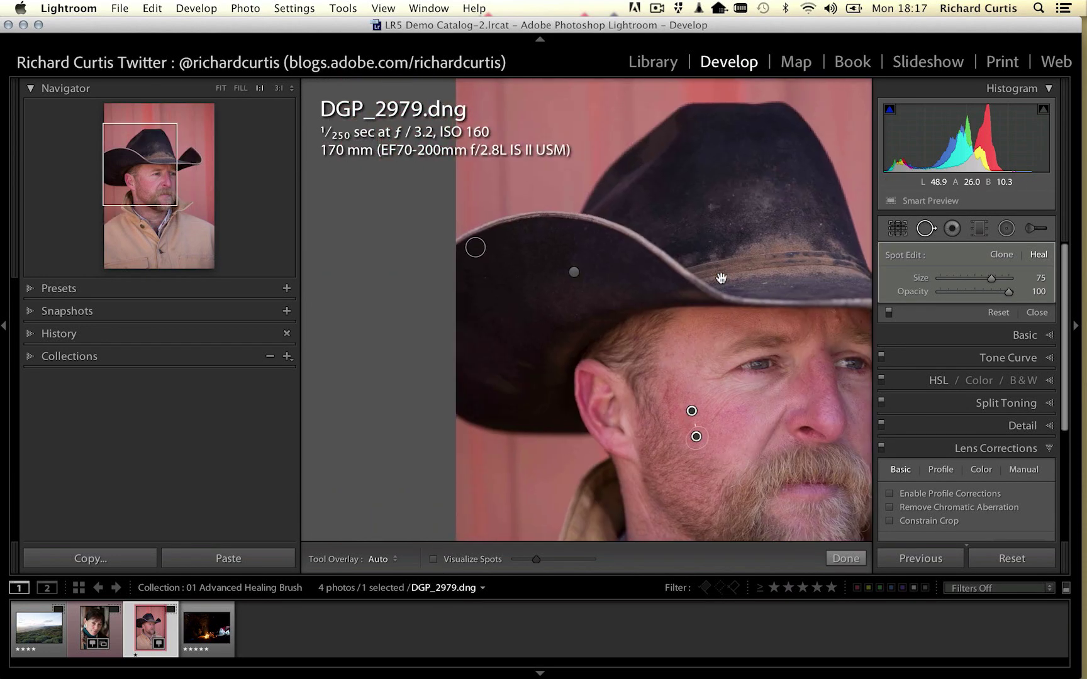
{"action": "left_click", "coordinate": [574, 273]}
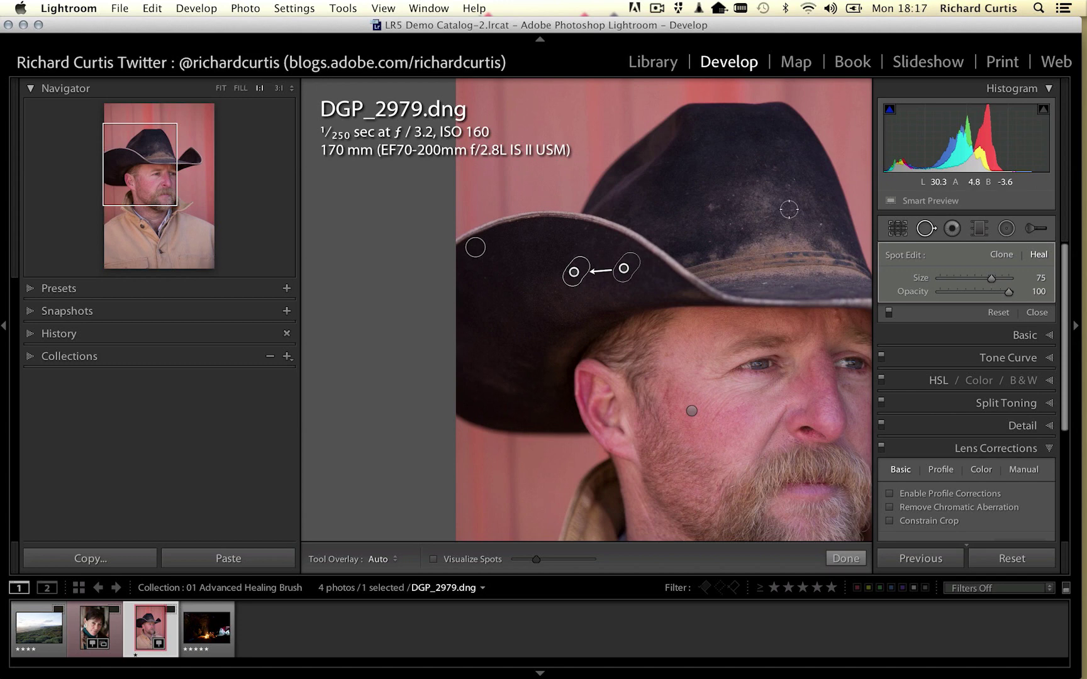
{"action": "left_click_drag", "start_coordinate": [1008, 292], "coordinate": [984, 289]}
Select the 02 Upright collection and fit IMG_6571.dng in view for developing.
{"action": "left_click", "coordinate": [655, 64]}
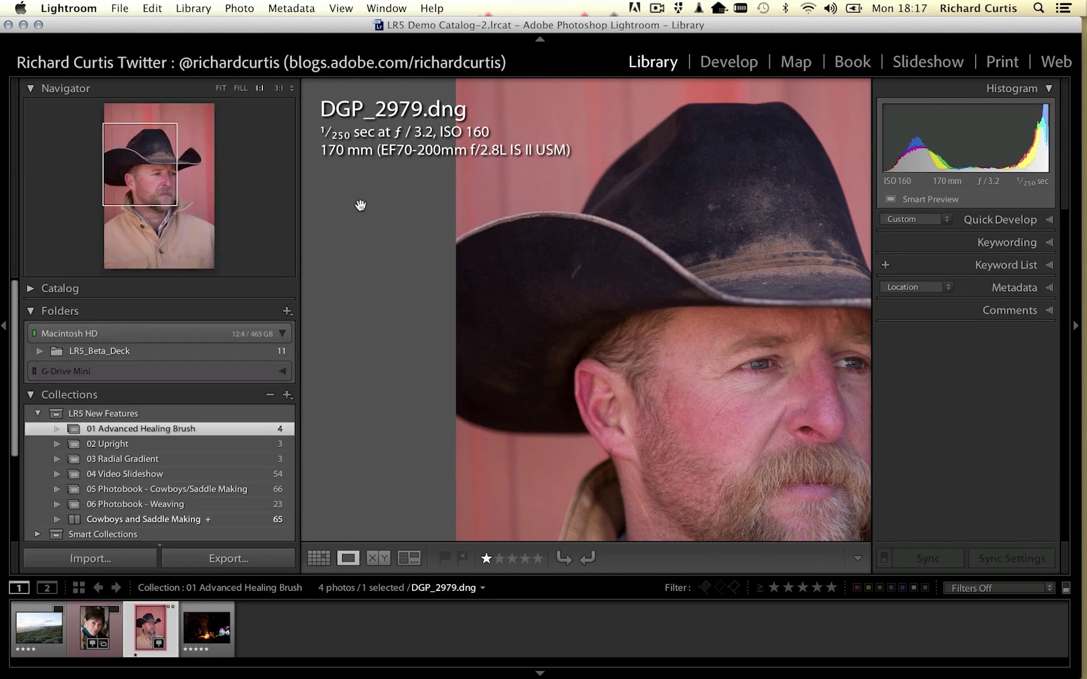
{"action": "left_click", "coordinate": [119, 445]}
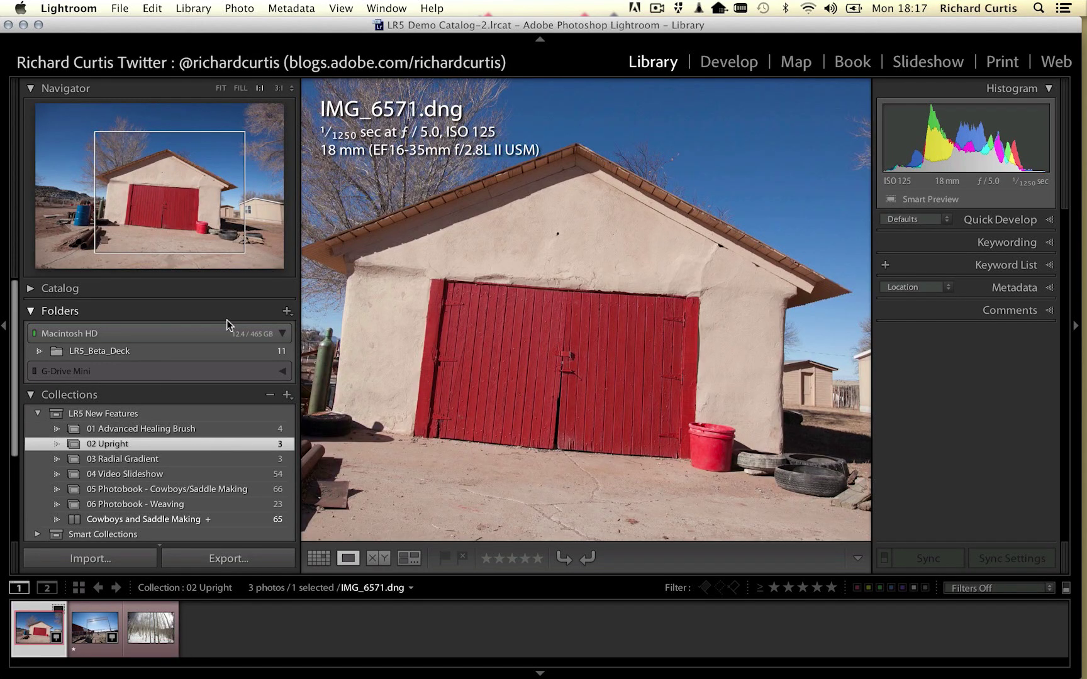
{"action": "left_click", "coordinate": [220, 88]}
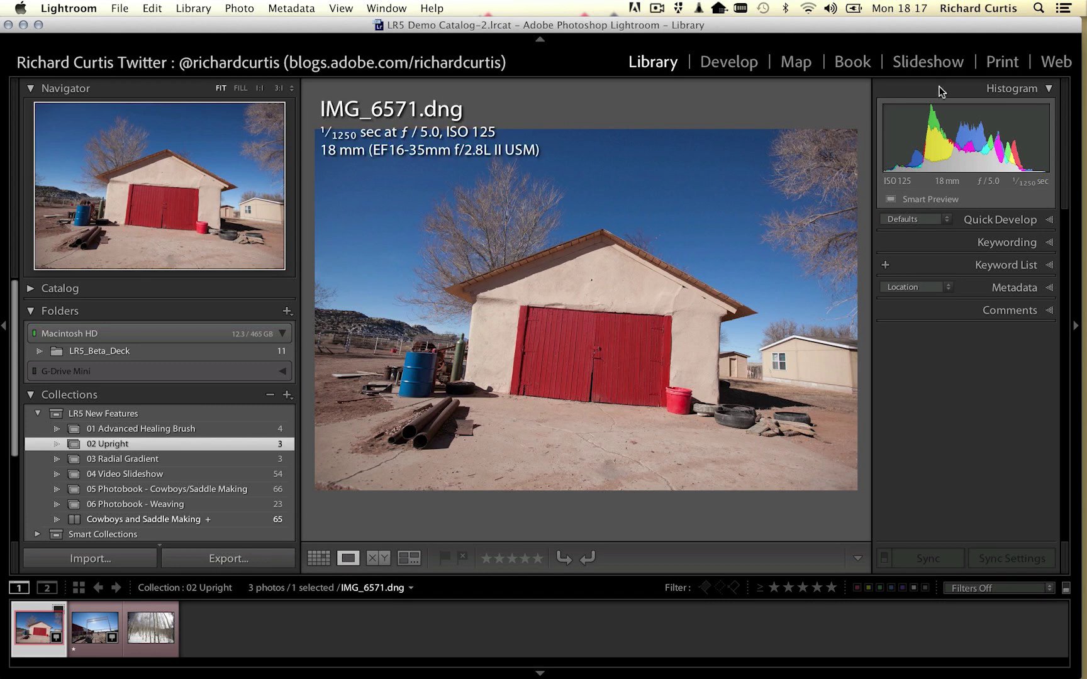
{"action": "left_click", "coordinate": [728, 63]}
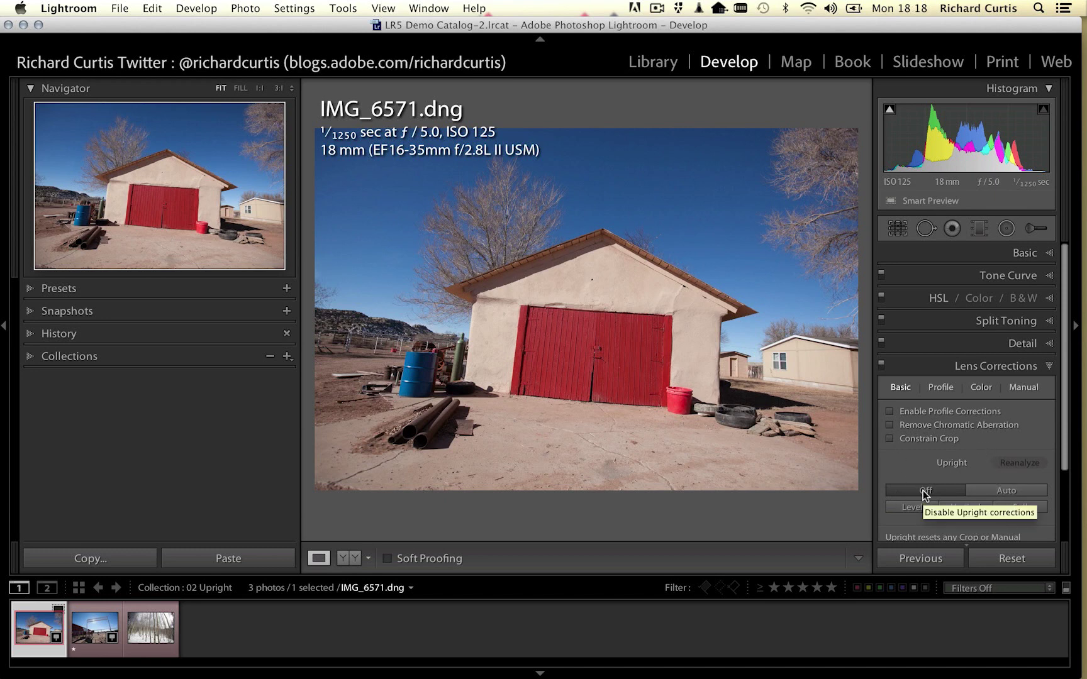
Apply Upright Auto and lens profile corrections to IMG_6571.dng, then select IMG_6693.dng.
{"action": "left_click", "coordinate": [997, 491]}
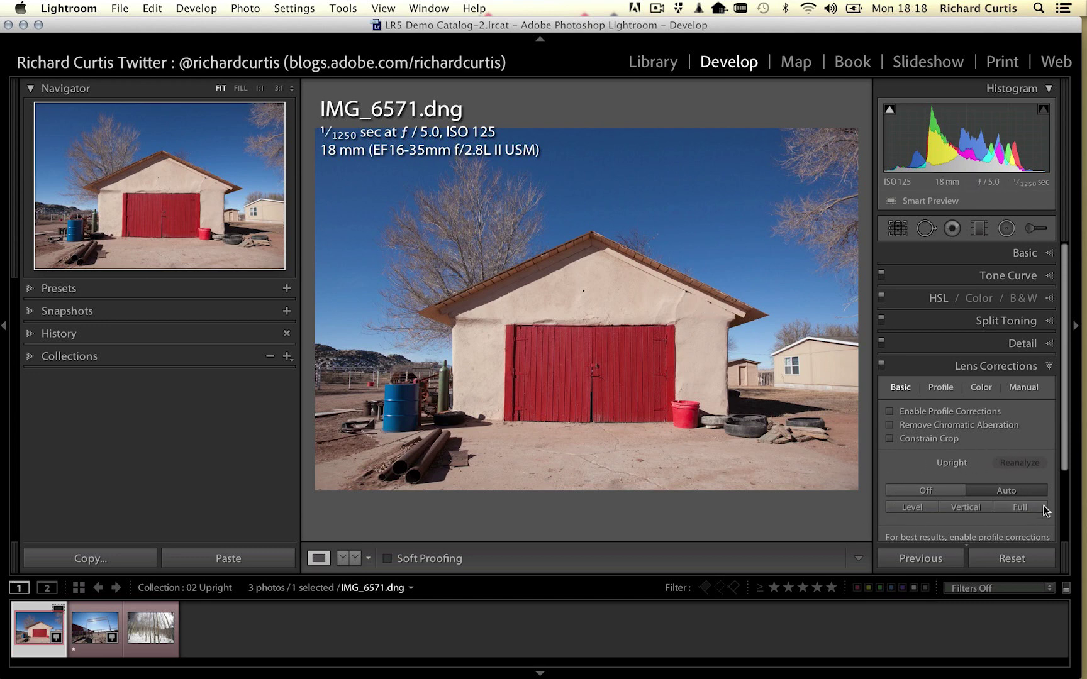
{"action": "left_click", "coordinate": [889, 411]}
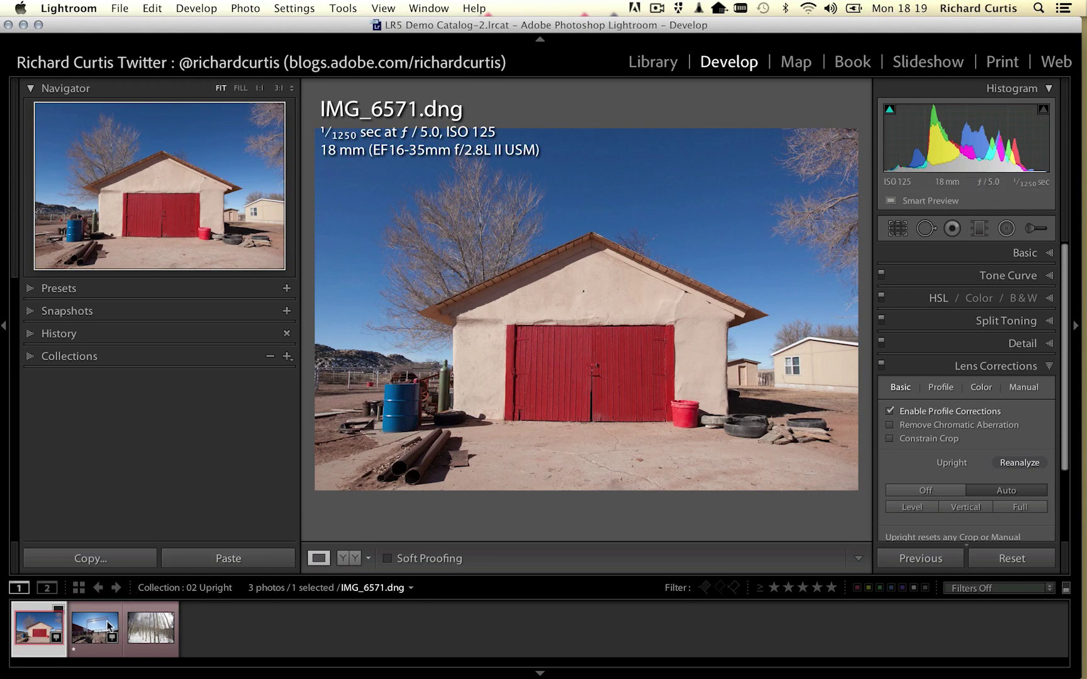
{"action": "left_click", "coordinate": [83, 631]}
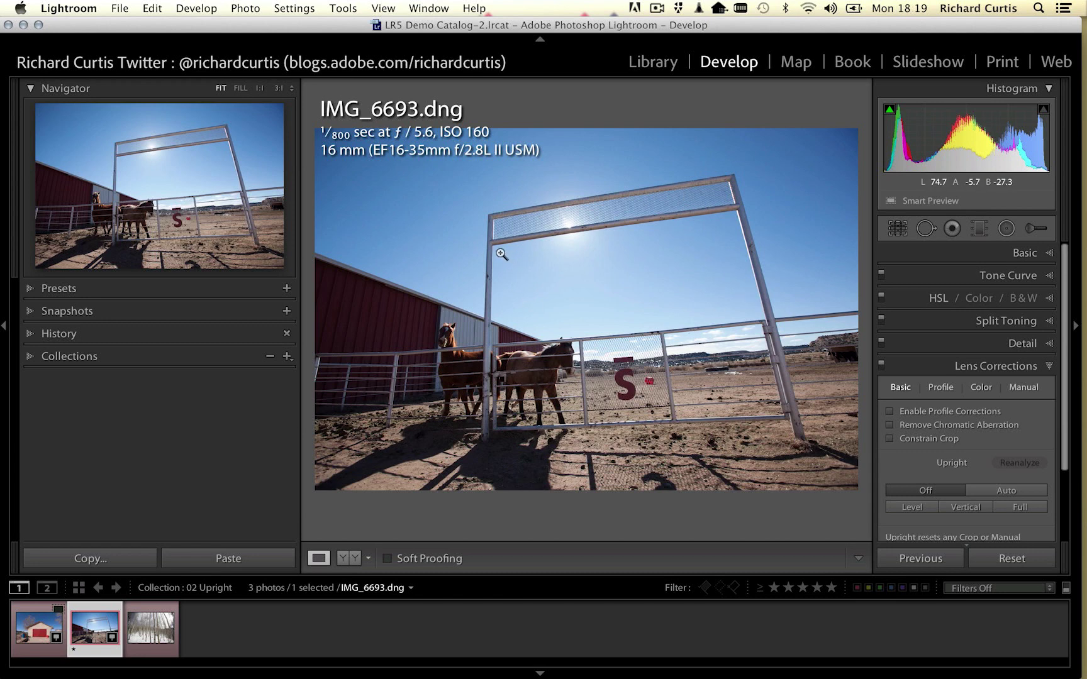
Enable profile corrections on IMG_6693.dng and compare Upright Auto, Level, Vertical, finally choosing Full.
{"action": "left_click", "coordinate": [889, 412]}
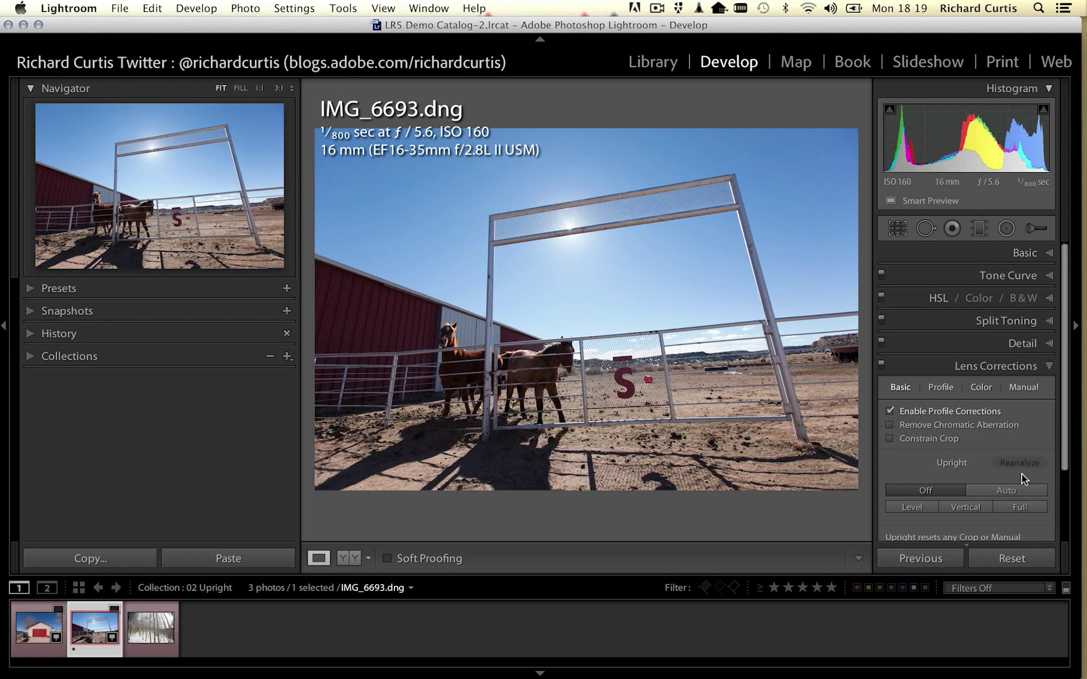
{"action": "left_click", "coordinate": [1004, 491]}
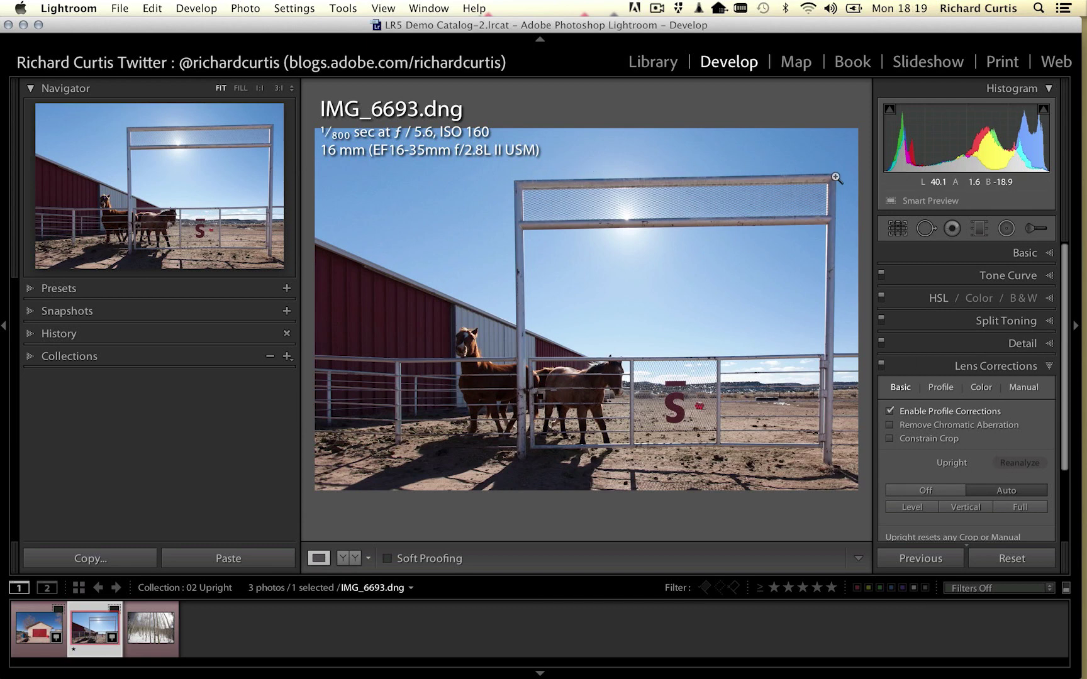
{"action": "left_click", "coordinate": [910, 507]}
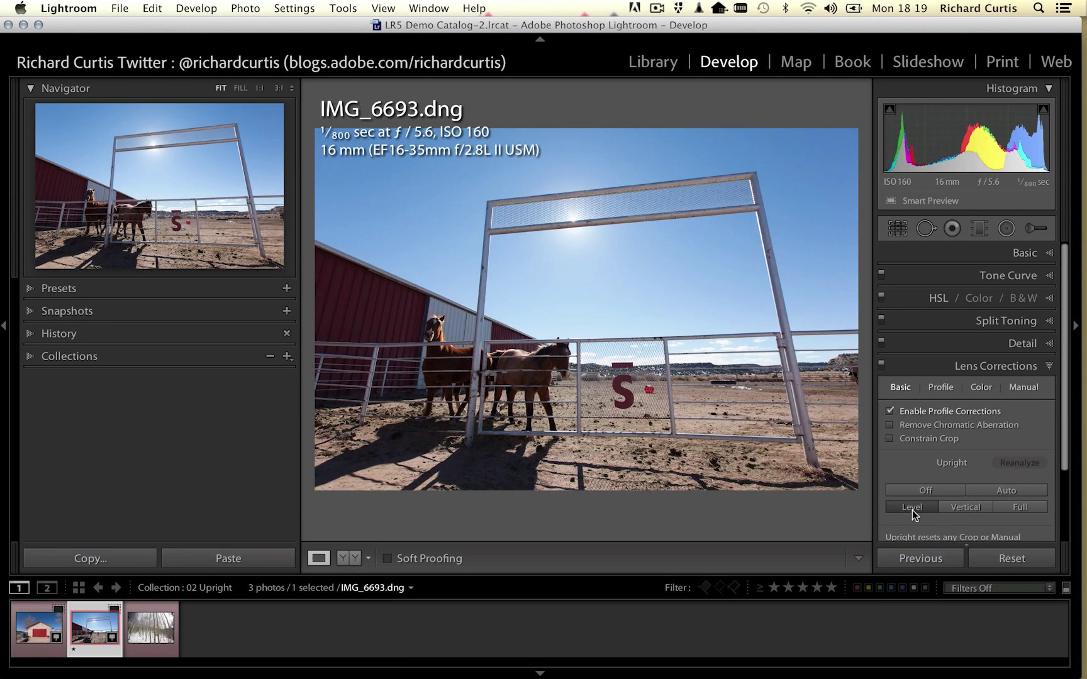
{"action": "left_click", "coordinate": [972, 508]}
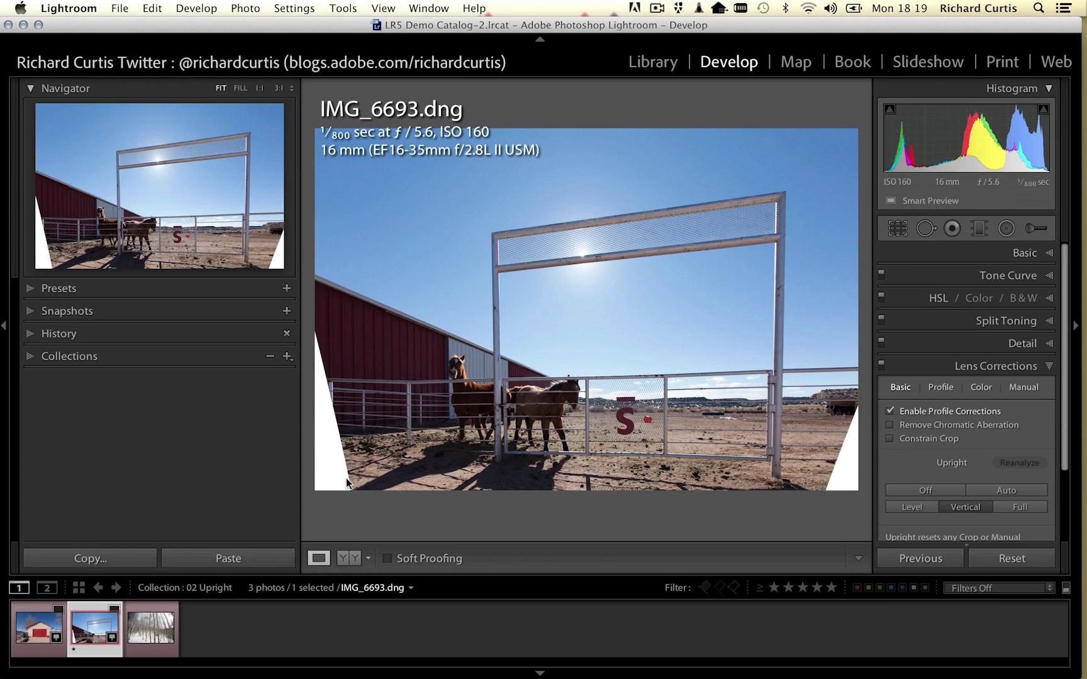
{"action": "left_click", "coordinate": [1014, 507]}
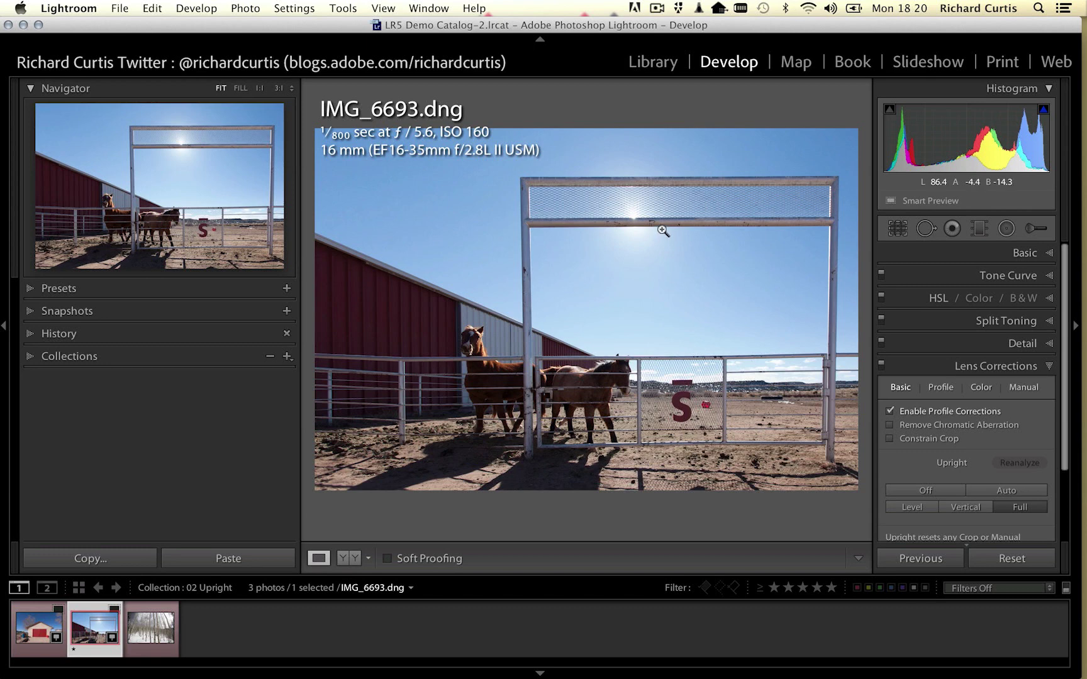
Open RPH-130112-Adobe-NM-7745.DNG from the 03 Radial Gradient collection in Develop.
{"action": "left_click", "coordinate": [651, 62]}
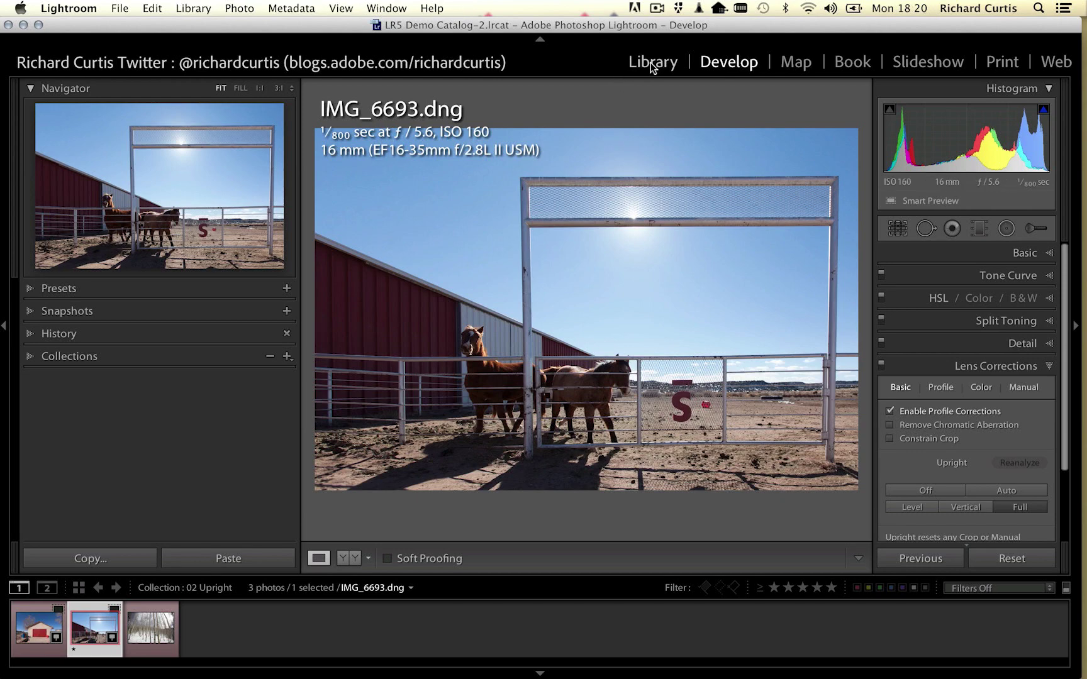
{"action": "left_click", "coordinate": [139, 458]}
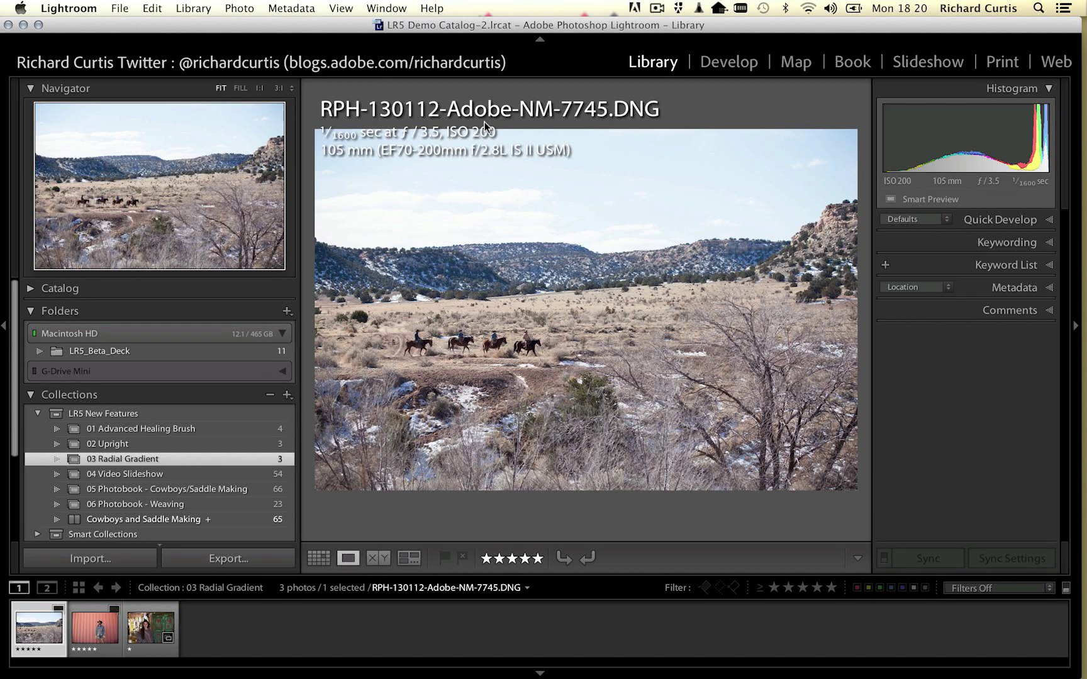
{"action": "left_click", "coordinate": [724, 63]}
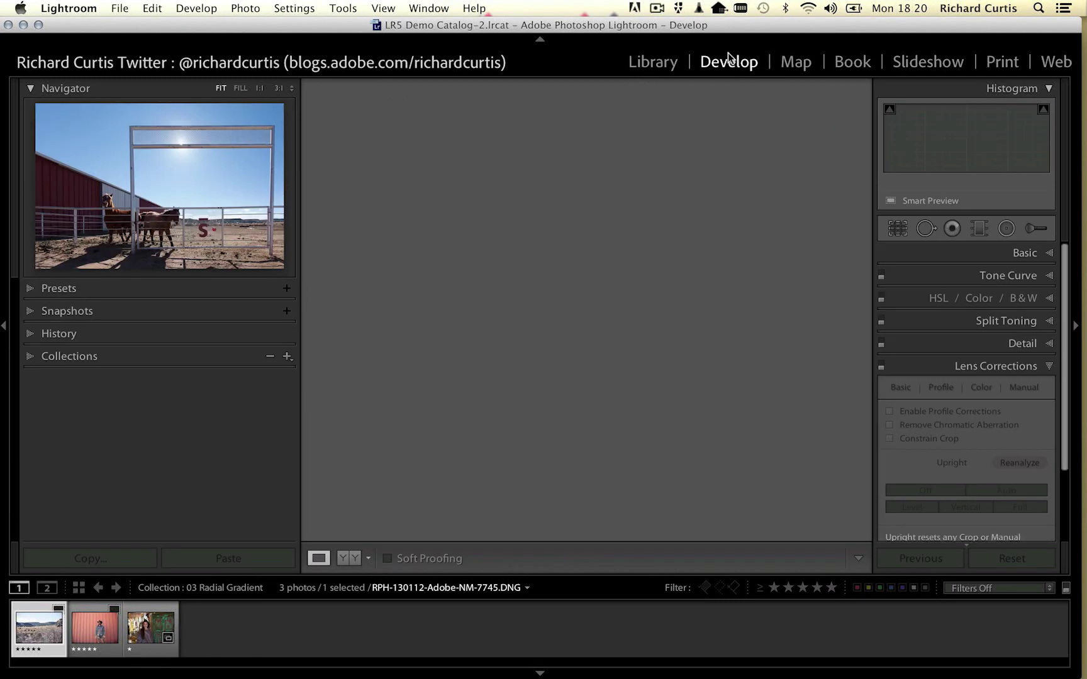
Add an oval radial filter around the riders darkening the surroundings: Exposure -1.77, Feather 76.
{"action": "left_click", "coordinate": [1005, 230]}
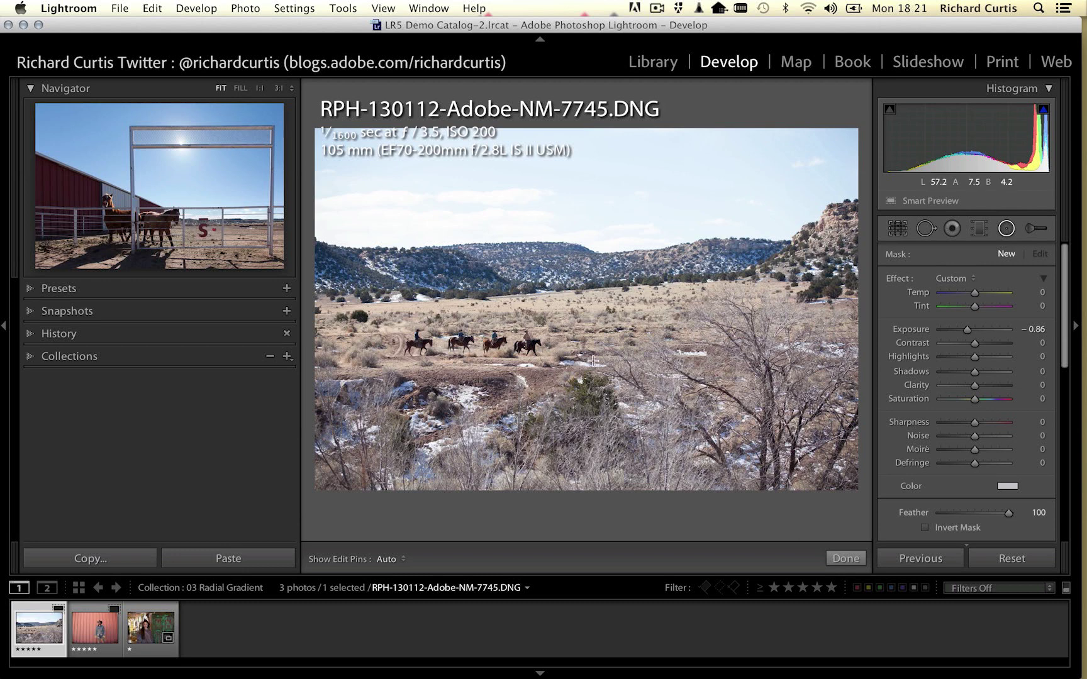
{"action": "left_click_drag", "start_coordinate": [479, 342], "coordinate": [609, 272]}
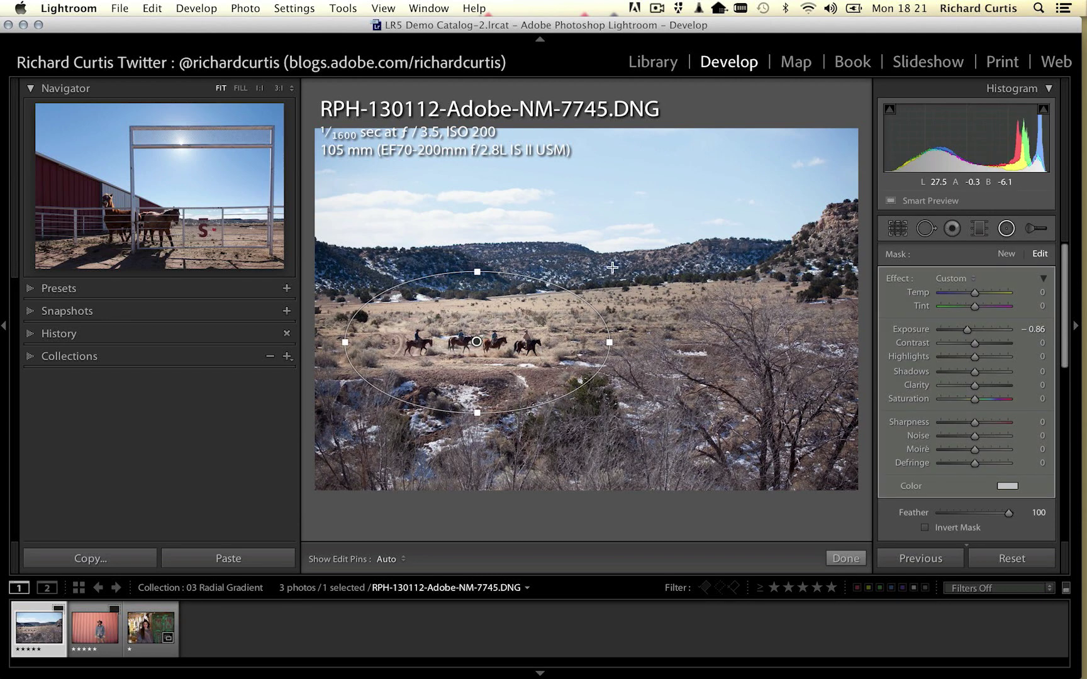
{"action": "left_click_drag", "start_coordinate": [968, 331], "coordinate": [960, 331]}
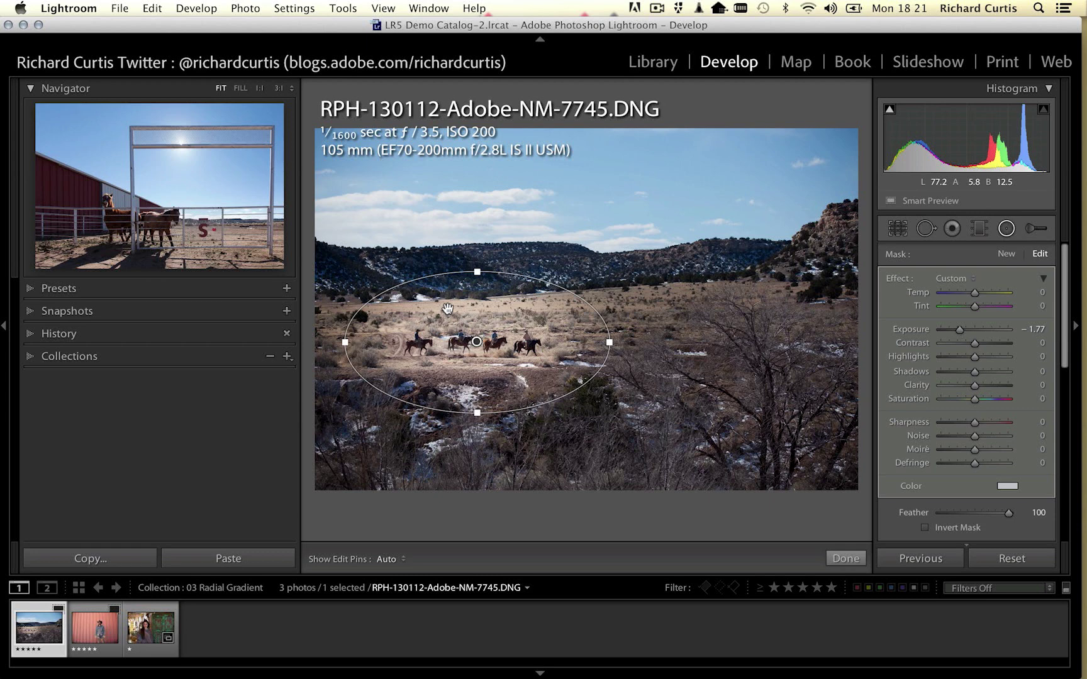
{"action": "mouse_move", "coordinate": [1008, 513]}
{"action": "left_mouse_down"}
{"action": "mouse_move", "coordinate": [940, 516]}
{"action": "mouse_move", "coordinate": [989, 509]}
{"action": "left_mouse_up"}
{"action": "left_click", "coordinate": [925, 527]}
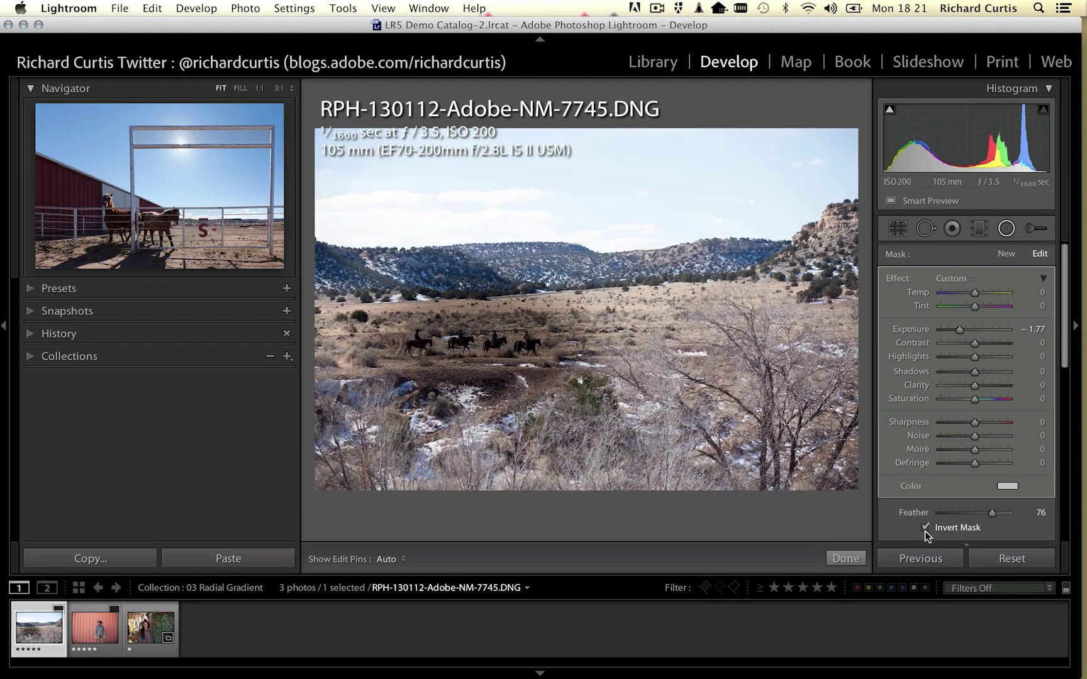
{"action": "left_click", "coordinate": [925, 529]}
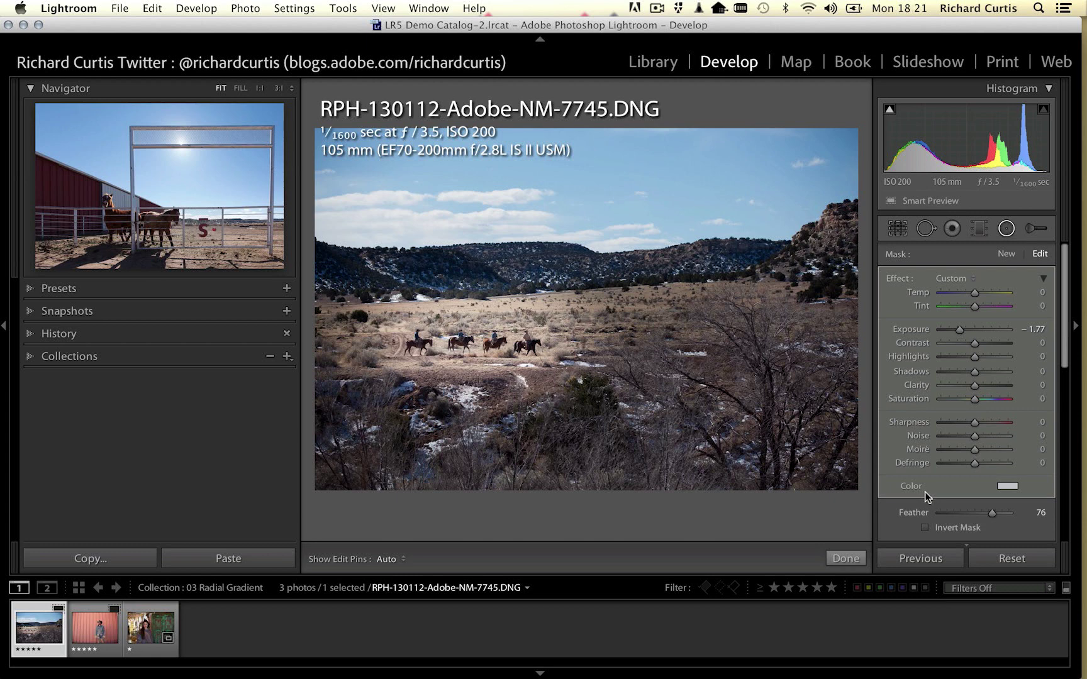
{"action": "left_click", "coordinate": [653, 61]}
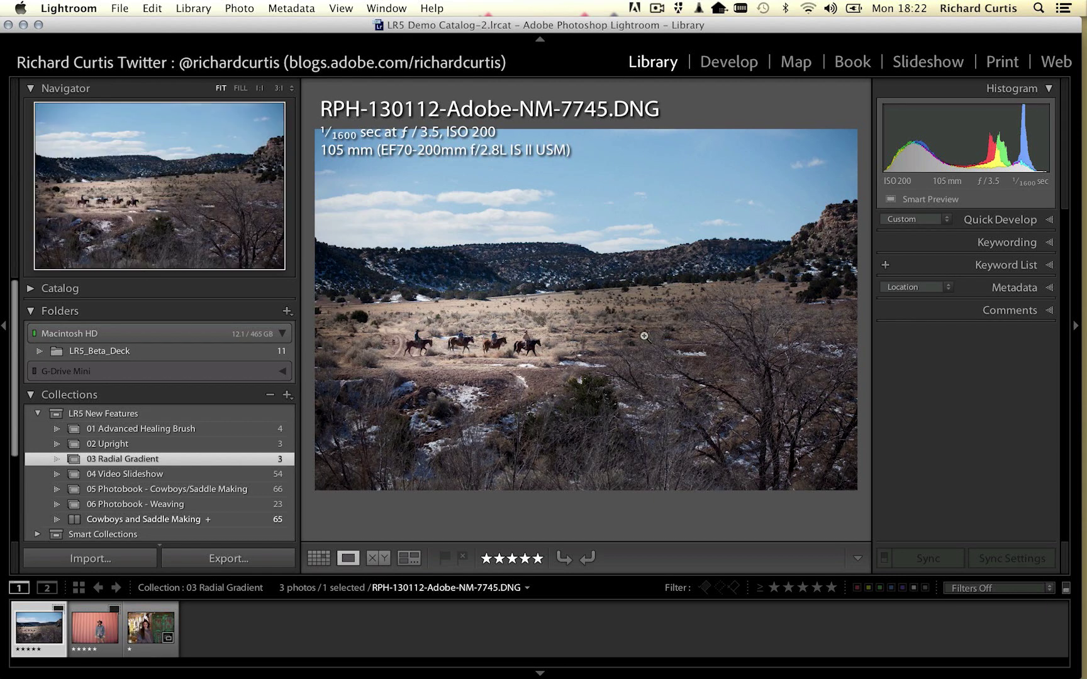
Check the landscape's Original + Smart Preview status in G-Drive Mini's Images folder, then reopen 03 Radial Gradient.
{"action": "left_click", "coordinate": [283, 373]}
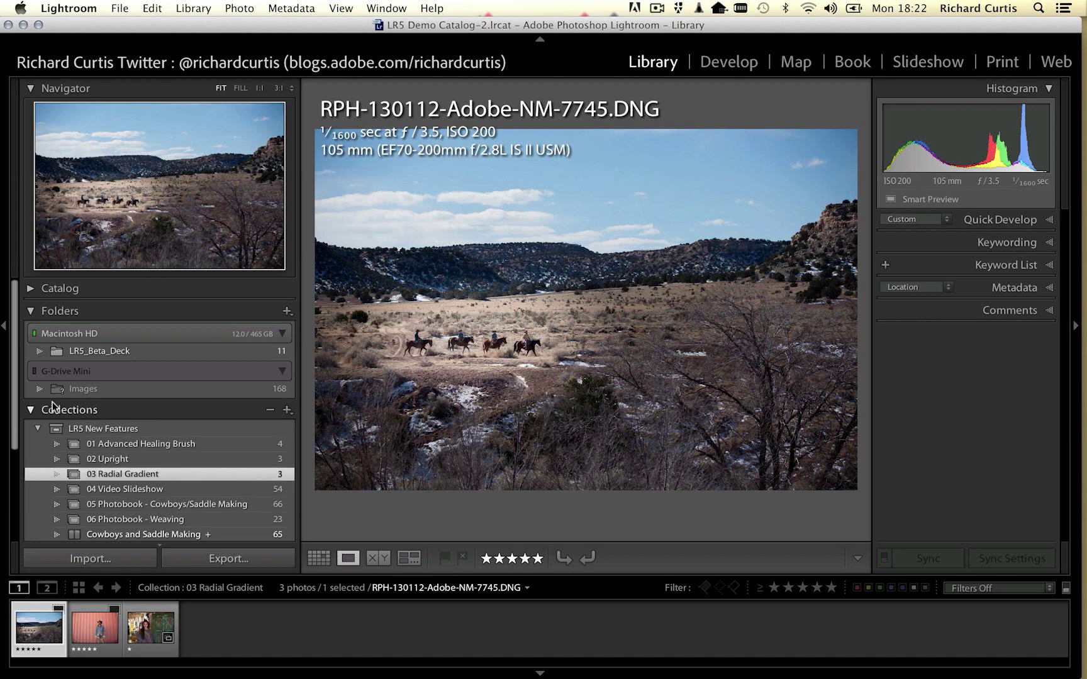
{"action": "left_click", "coordinate": [42, 389]}
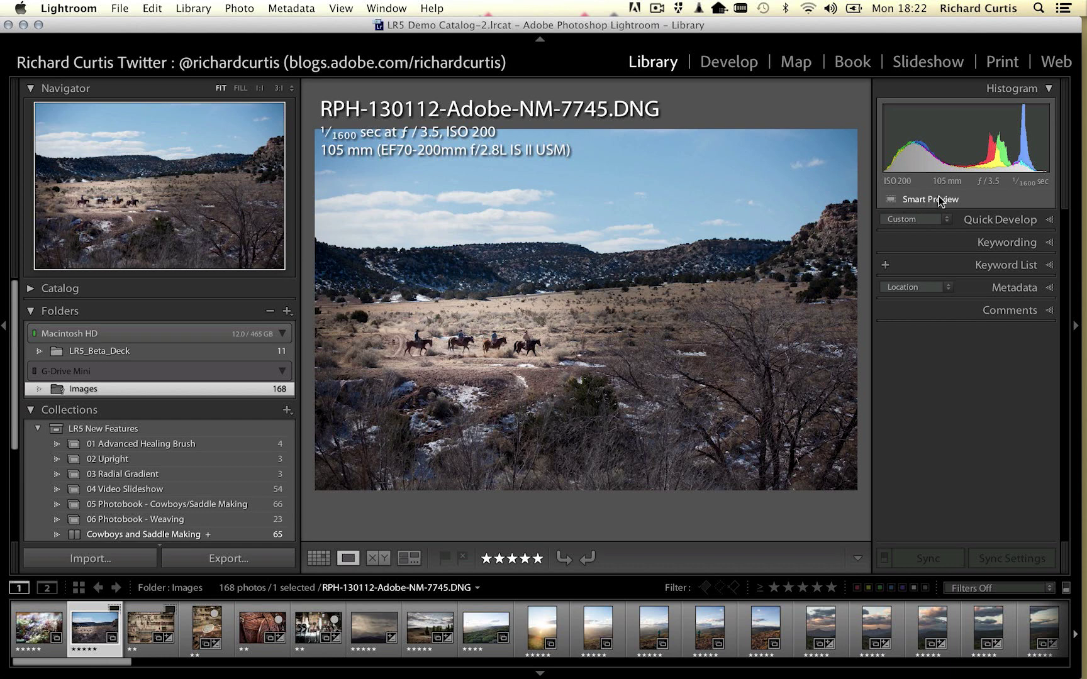
{"action": "mouse_move", "coordinate": [937, 198]}
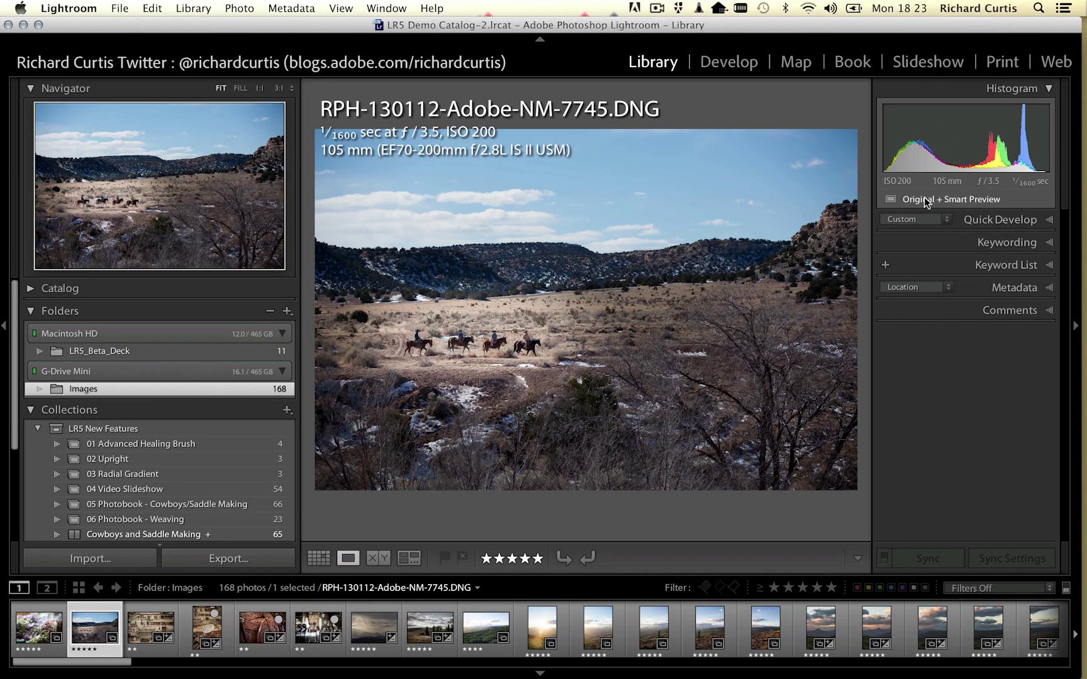
{"action": "mouse_move", "coordinate": [984, 199]}
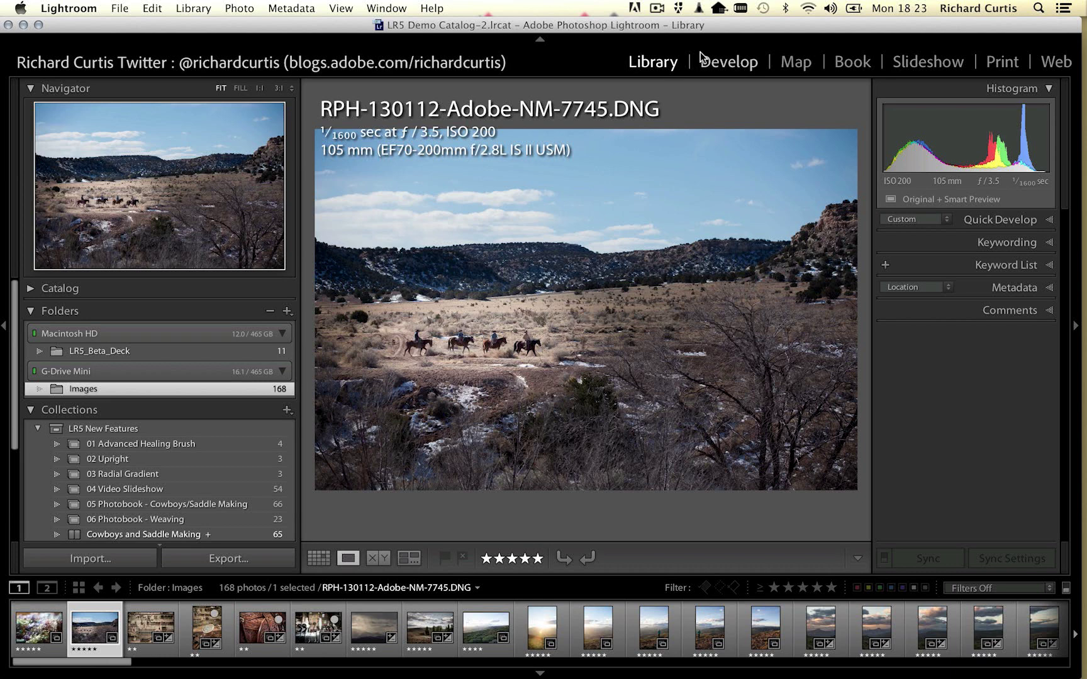
{"action": "left_click", "coordinate": [126, 474]}
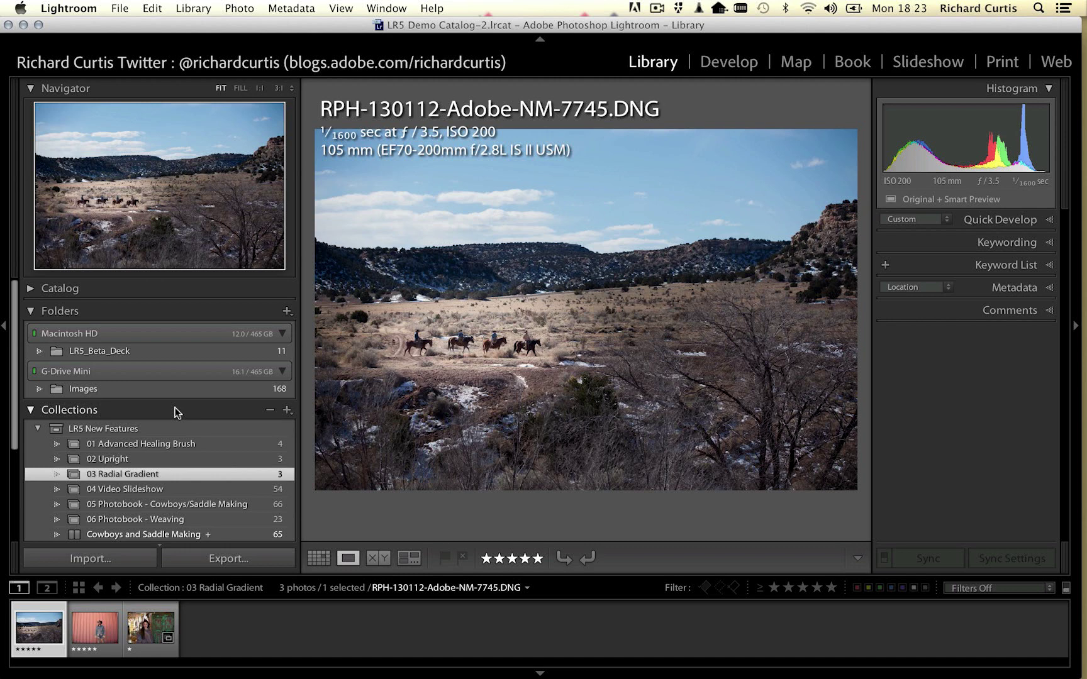
Preview the horse stall clip in 04 Video Slideshow, then take all 54 items into Slideshow.
{"action": "left_click", "coordinate": [183, 490]}
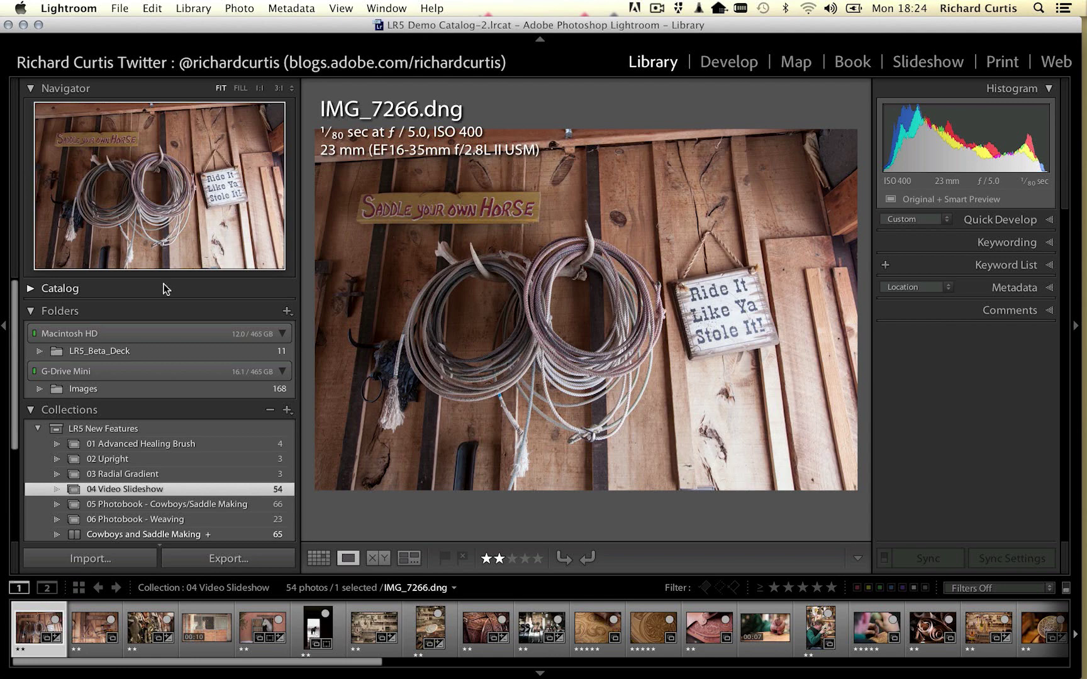
{"action": "left_click", "coordinate": [201, 627]}
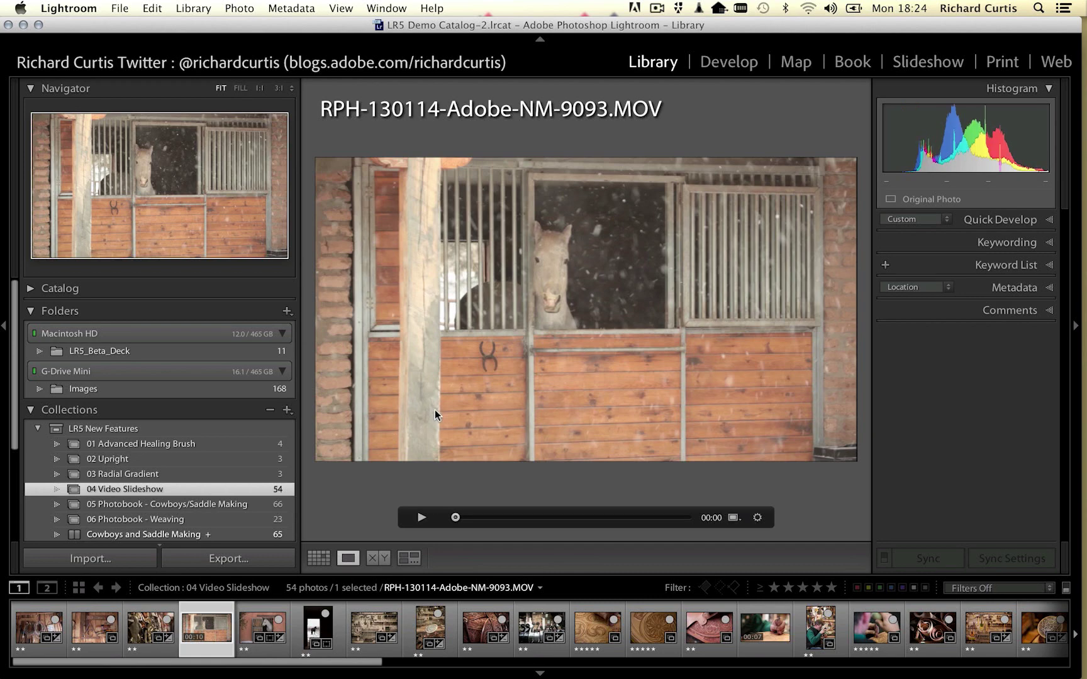
{"action": "left_click", "coordinate": [422, 515]}
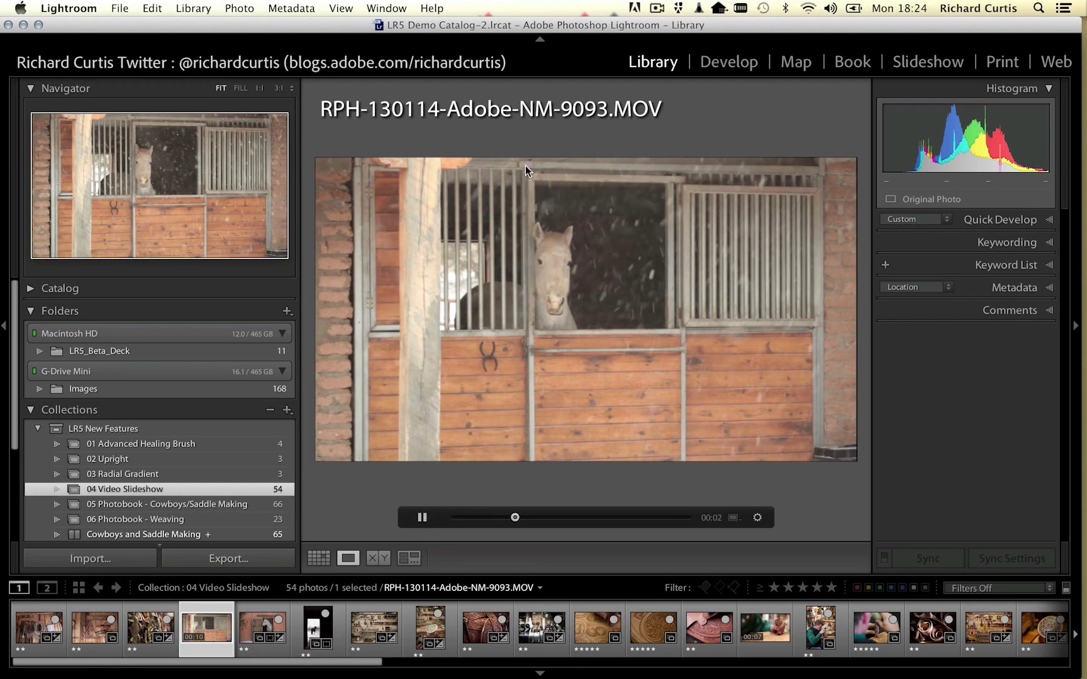
{"action": "left_click", "coordinate": [422, 517]}
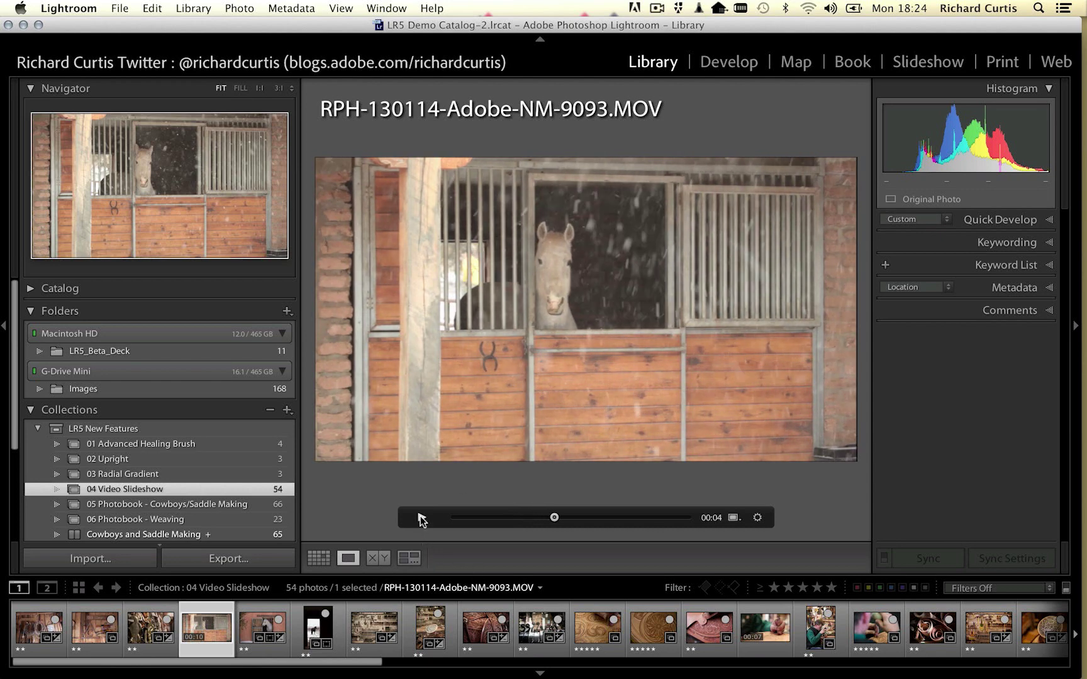
{"action": "key", "text": "super+a"}
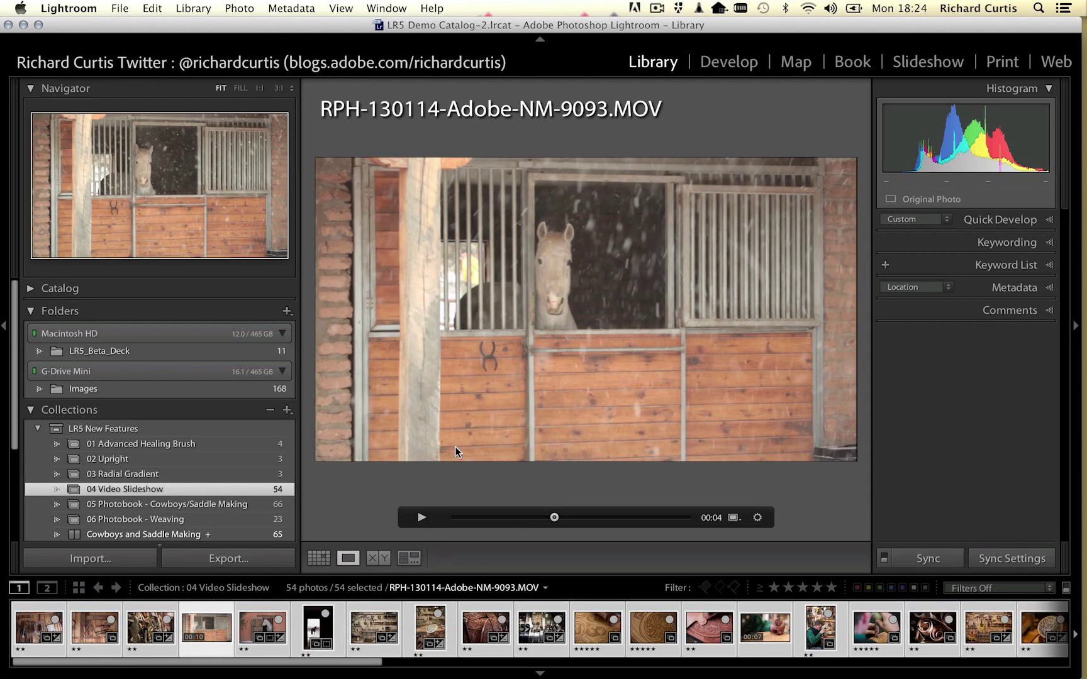
{"action": "left_click", "coordinate": [928, 61]}
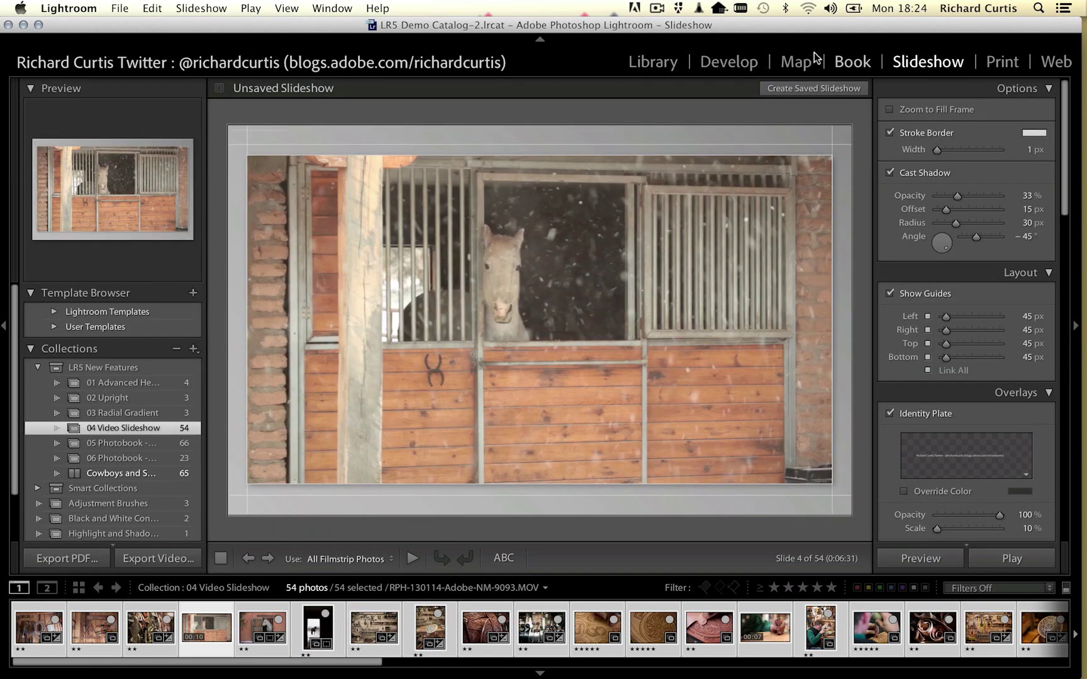
Switch the slideshow's Use setting from All Filmstrip Photos to Selected Photos.
{"action": "left_click", "coordinate": [383, 560]}
{"action": "left_click", "coordinate": [380, 570]}
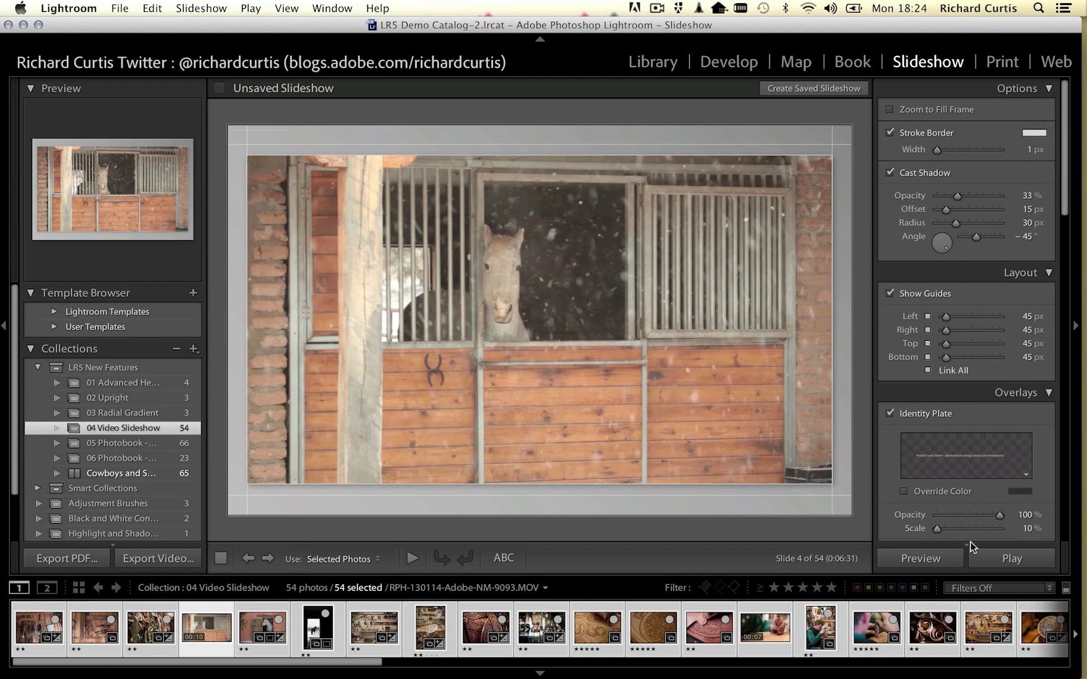
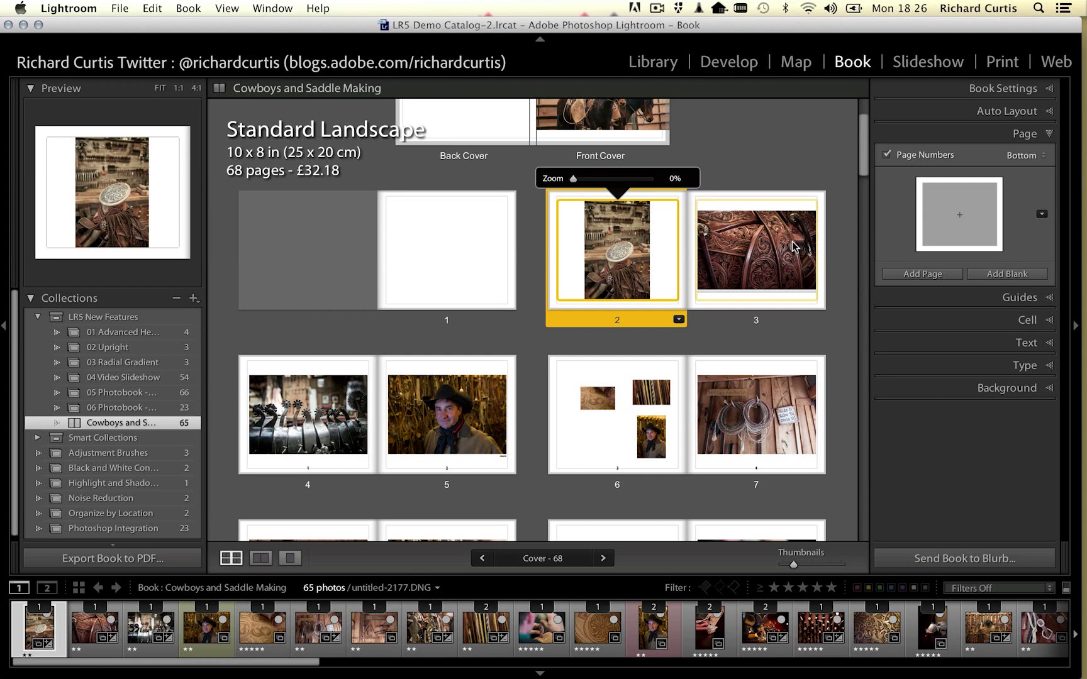
Keep page numbers at the bottom and start page numbering at 1 on page 2.
{"action": "left_click", "coordinate": [1036, 156]}
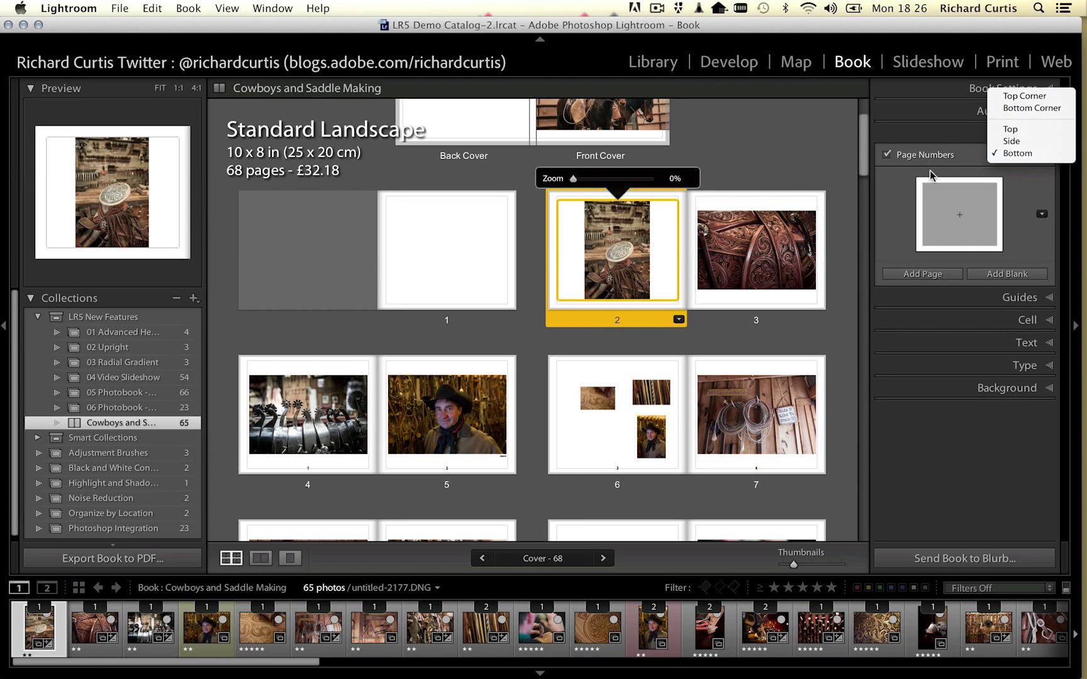
{"action": "left_click", "coordinate": [290, 558]}
{"action": "left_click", "coordinate": [287, 557]}
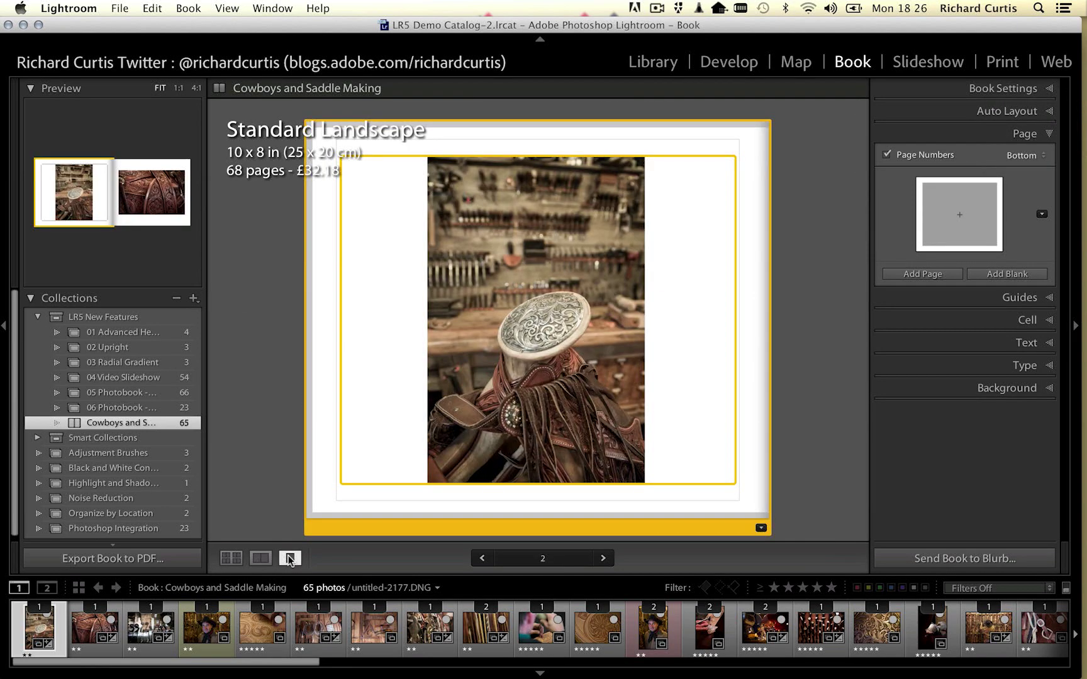
{"action": "right_click", "coordinate": [536, 488]}
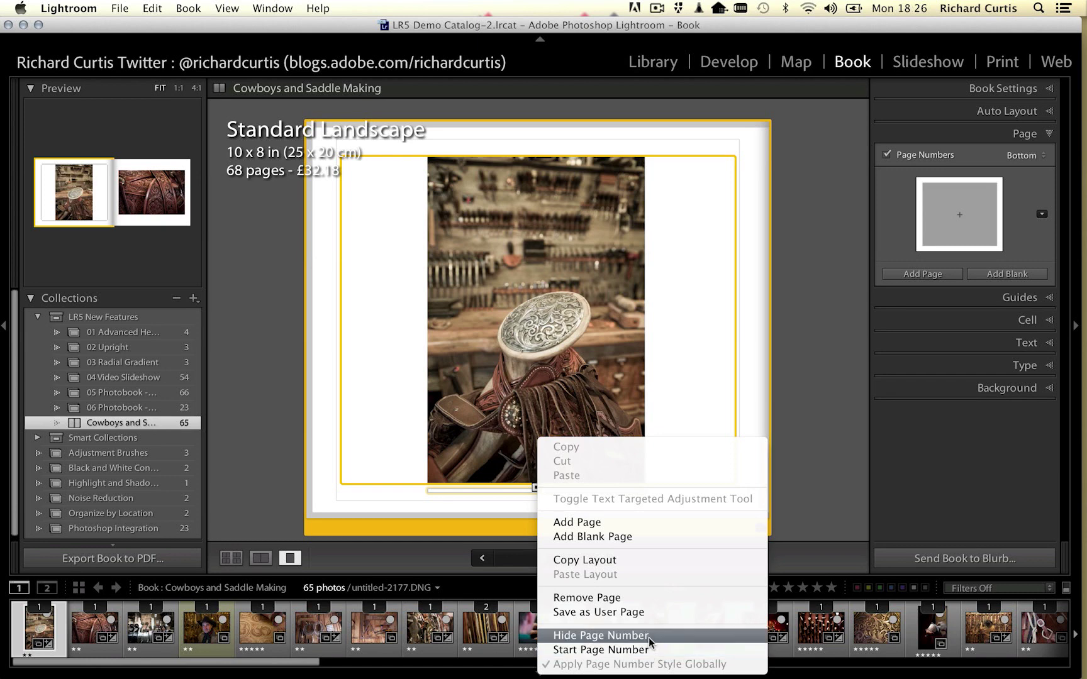
{"action": "left_click", "coordinate": [627, 651]}
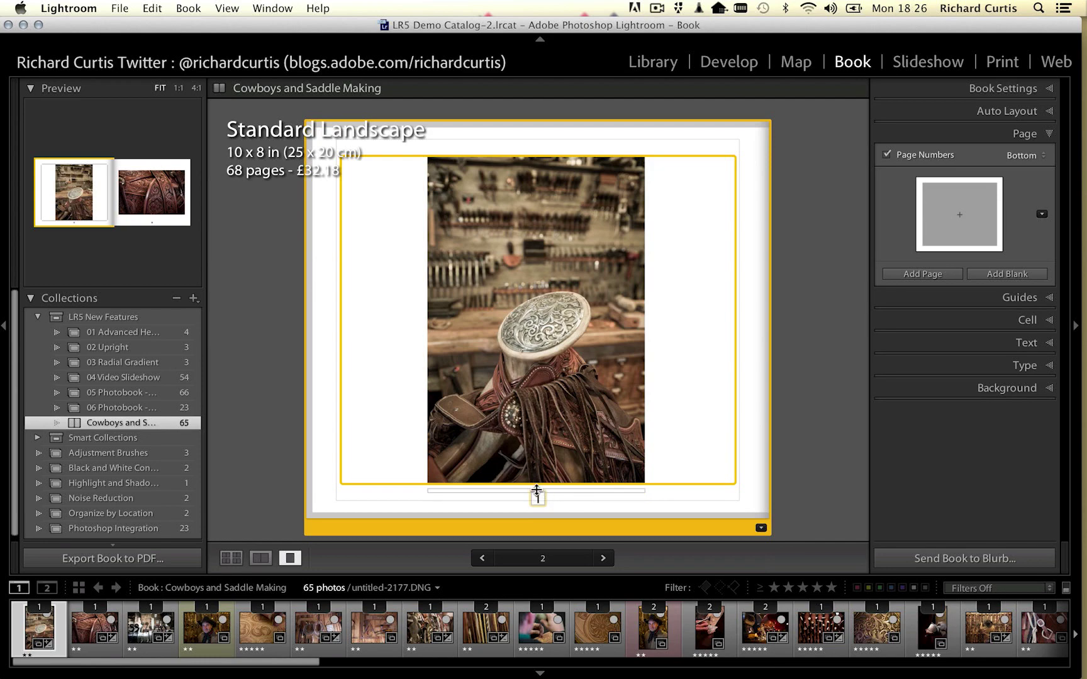
Step through the spurs, cowboy portrait and three-photo pages, then return to the page grid.
{"action": "left_click", "coordinate": [604, 559]}
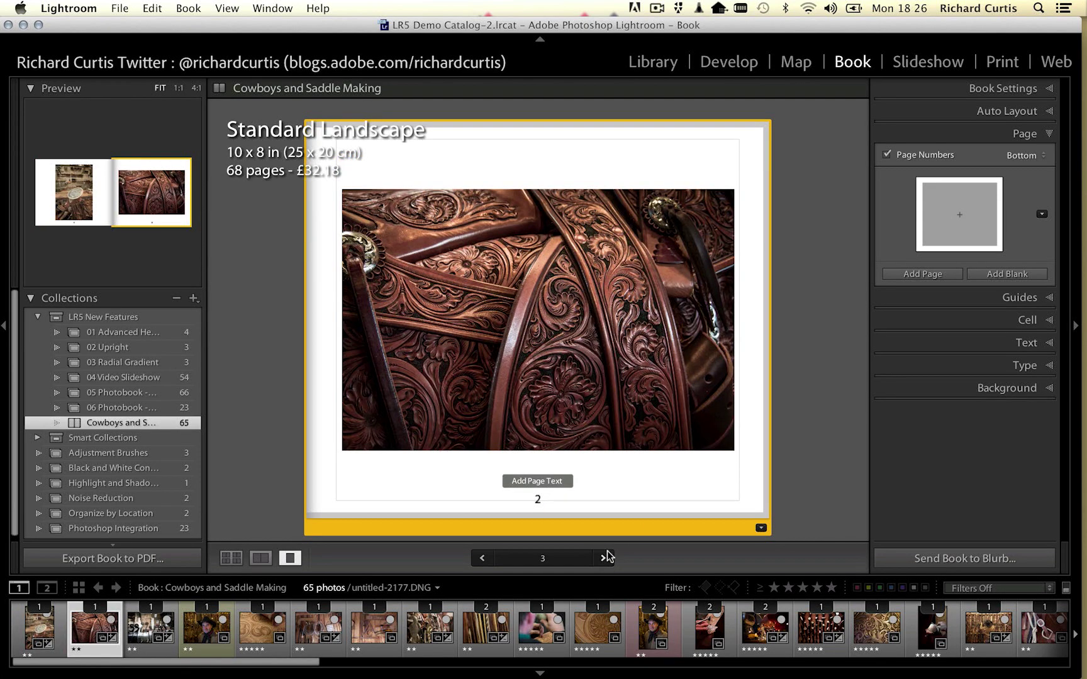
{"action": "left_click", "coordinate": [604, 559]}
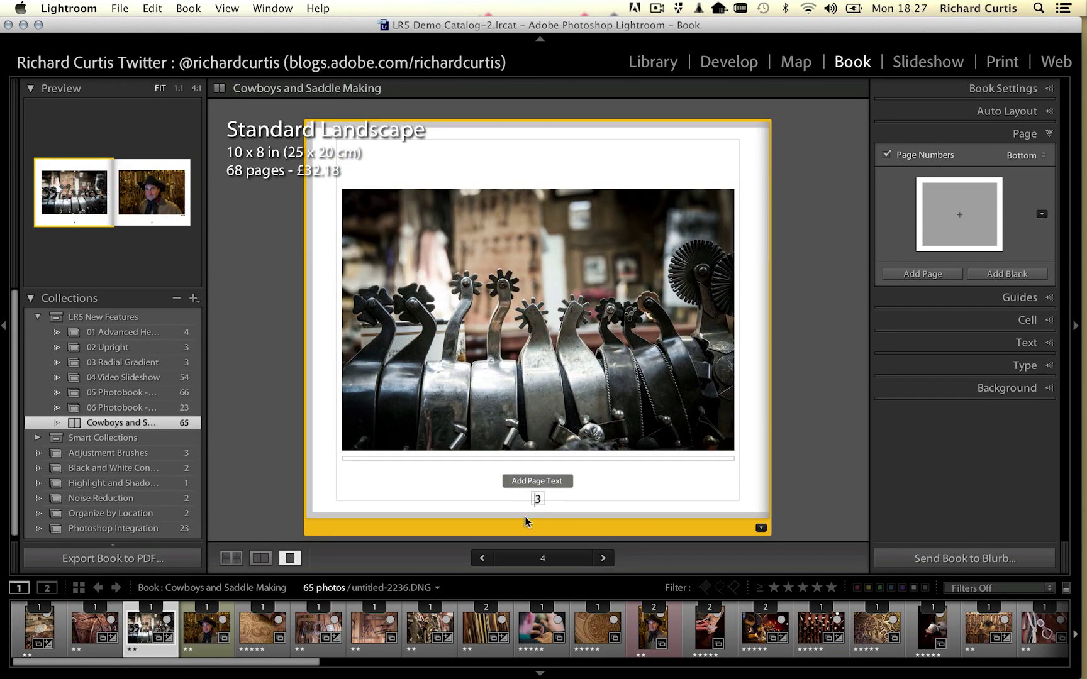
{"action": "left_click", "coordinate": [605, 559]}
{"action": "left_click", "coordinate": [605, 559]}
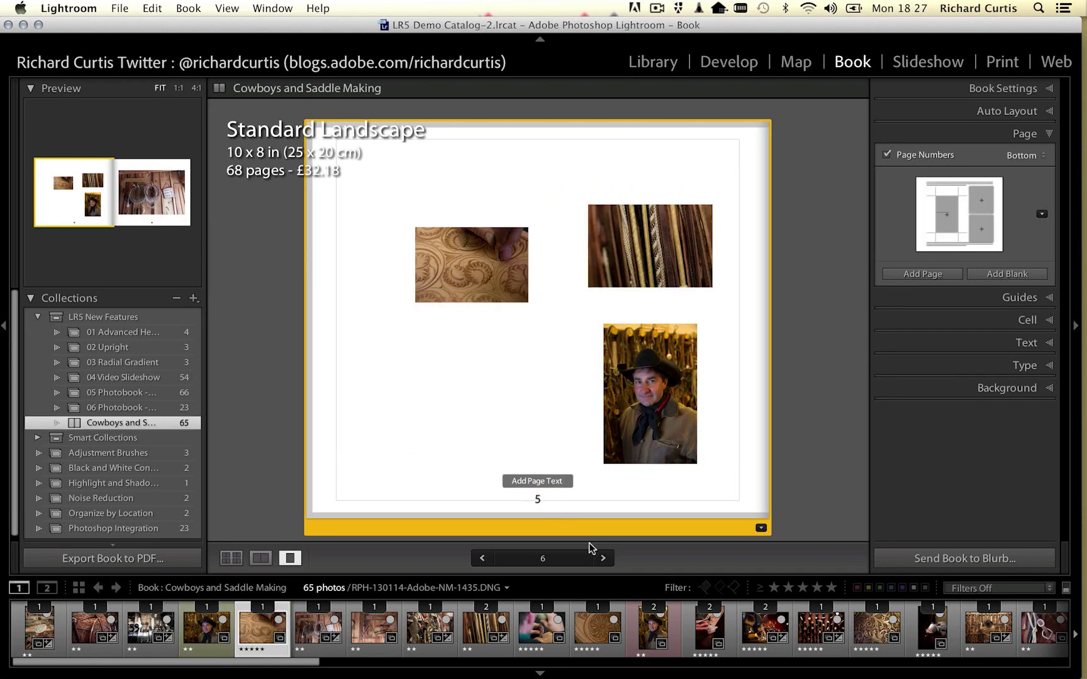
{"action": "left_click", "coordinate": [482, 559]}
{"action": "left_click", "coordinate": [482, 559]}
{"action": "key", "text": "super+e"}
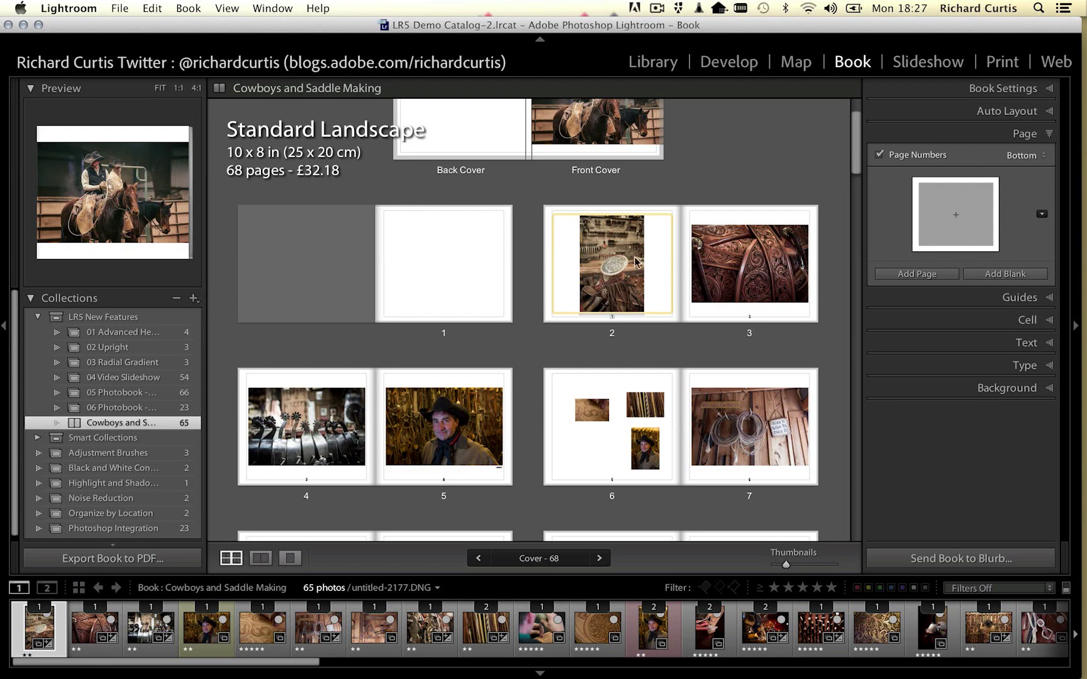
Give page 2 a layout with the photo on the left and a text cell on the right.
{"action": "left_click", "coordinate": [616, 267]}
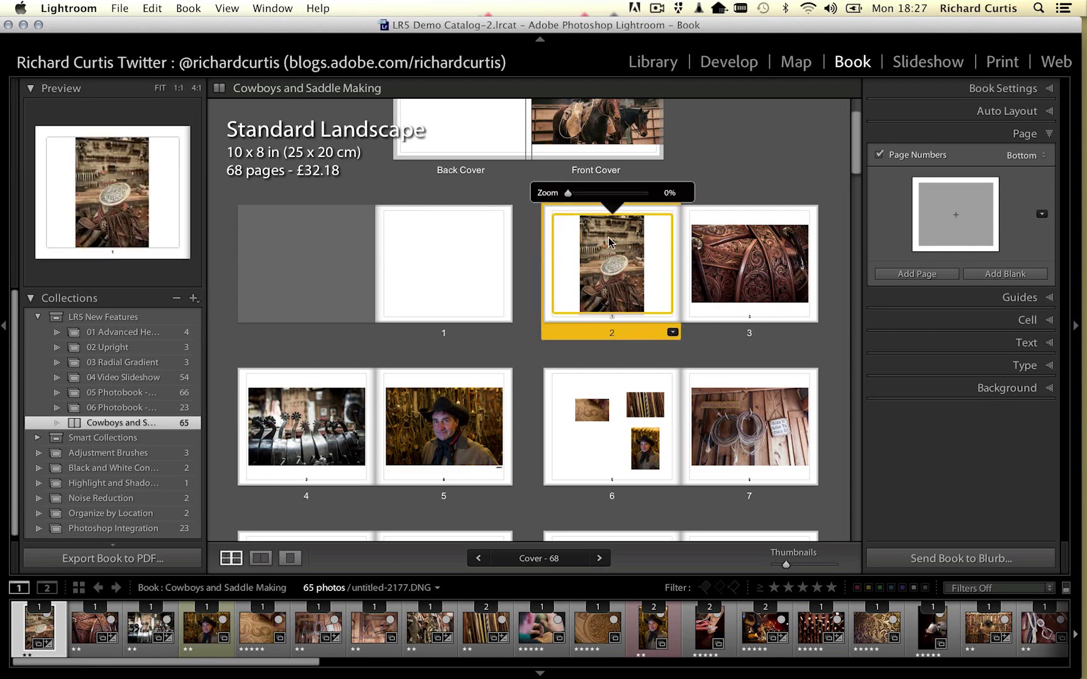
{"action": "left_click", "coordinate": [673, 332]}
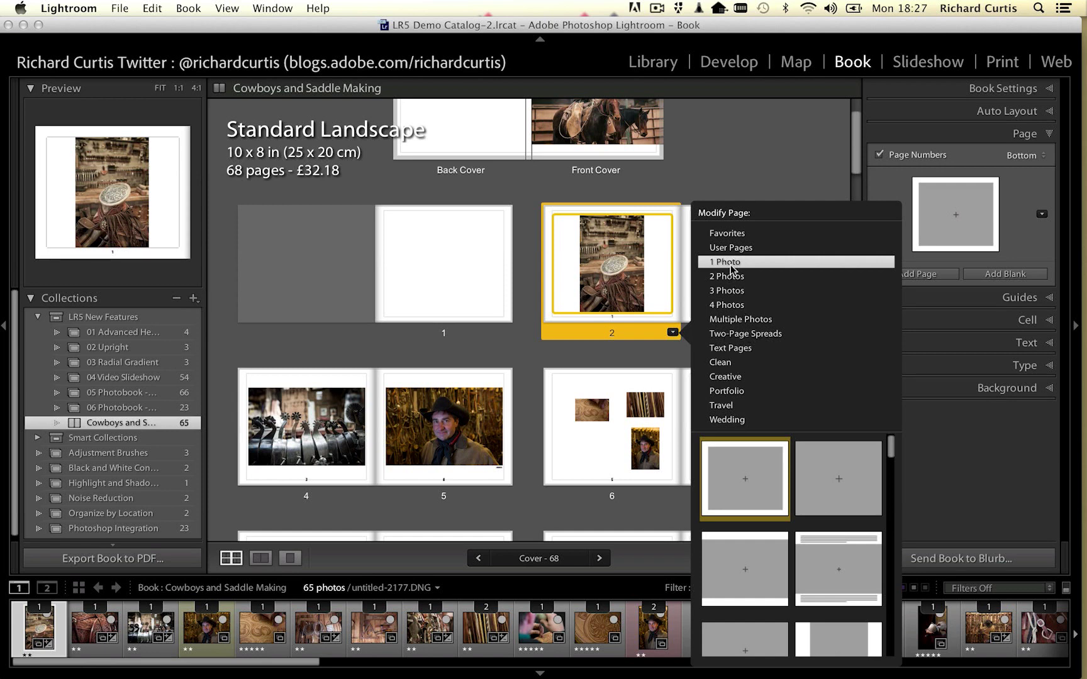
{"action": "left_click_drag", "start_coordinate": [888, 436], "coordinate": [902, 515]}
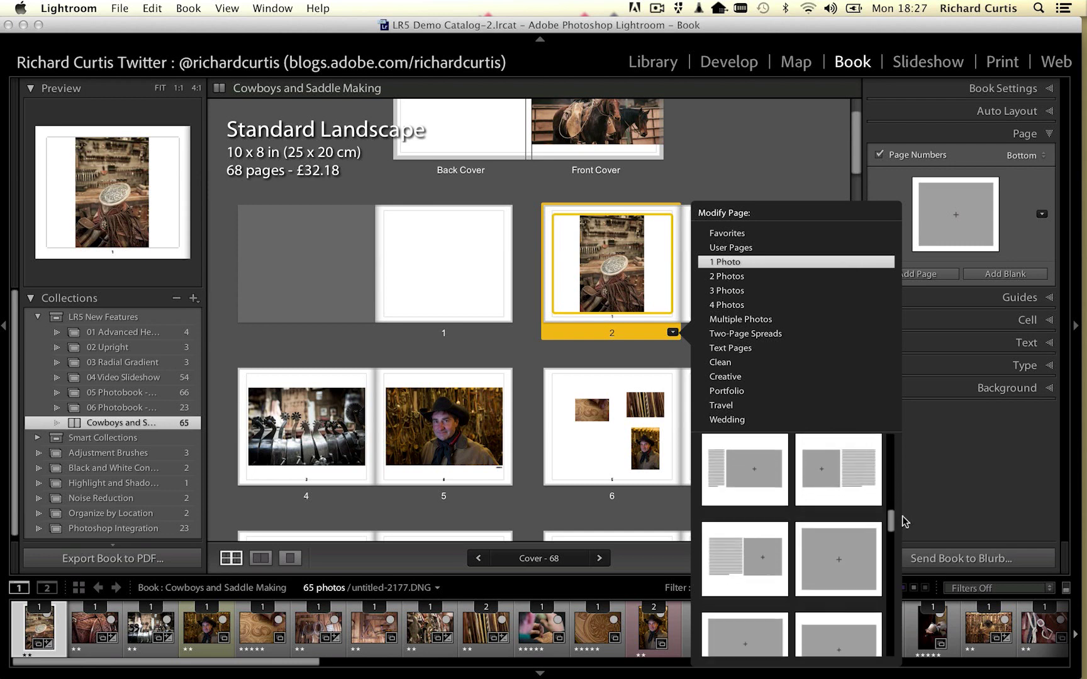
{"action": "left_click", "coordinate": [868, 506]}
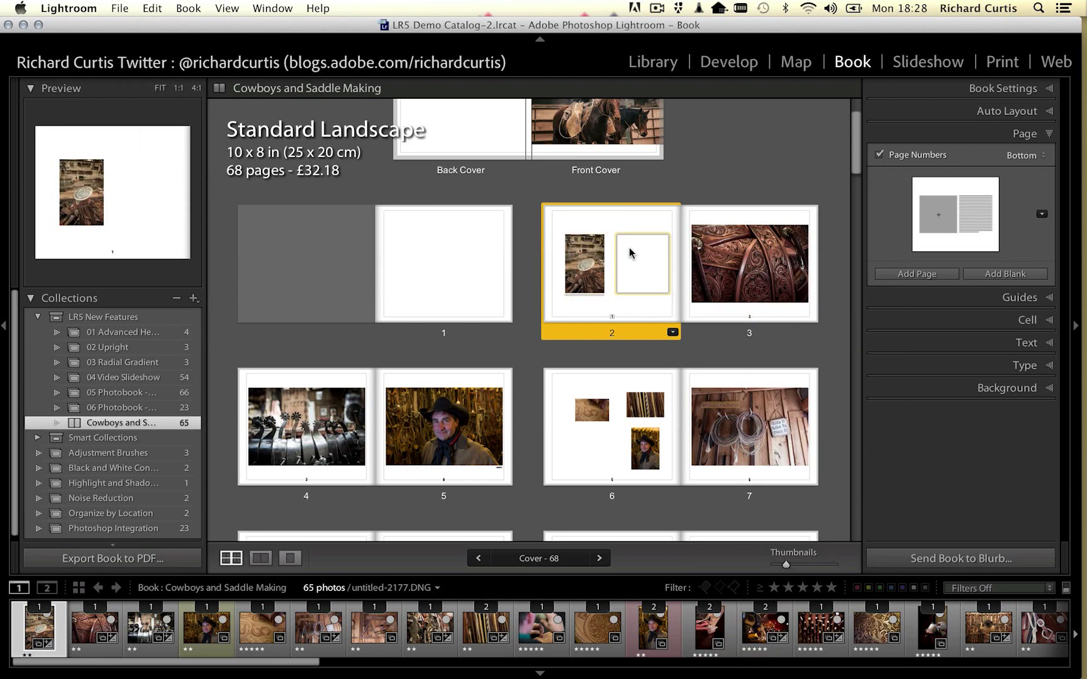
{"action": "left_click", "coordinate": [633, 246]}
Select the right cell's placeholder text, review the Text and Type settings, then select page 3.
{"action": "left_click", "coordinate": [290, 558]}
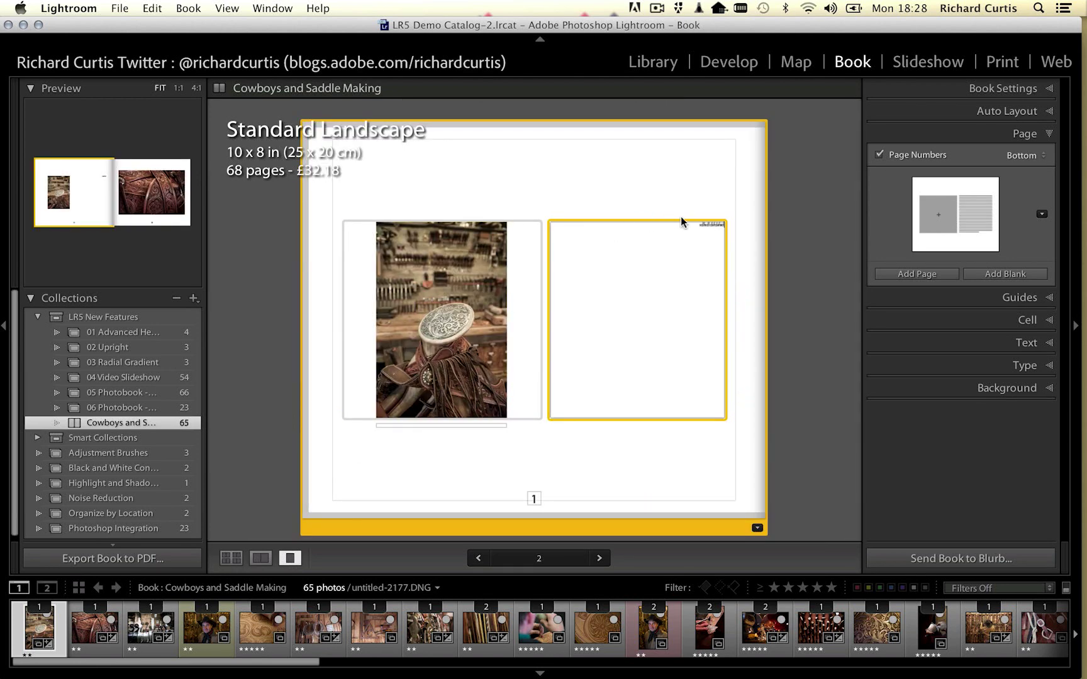
{"action": "left_click_drag", "start_coordinate": [685, 226], "coordinate": [729, 217]}
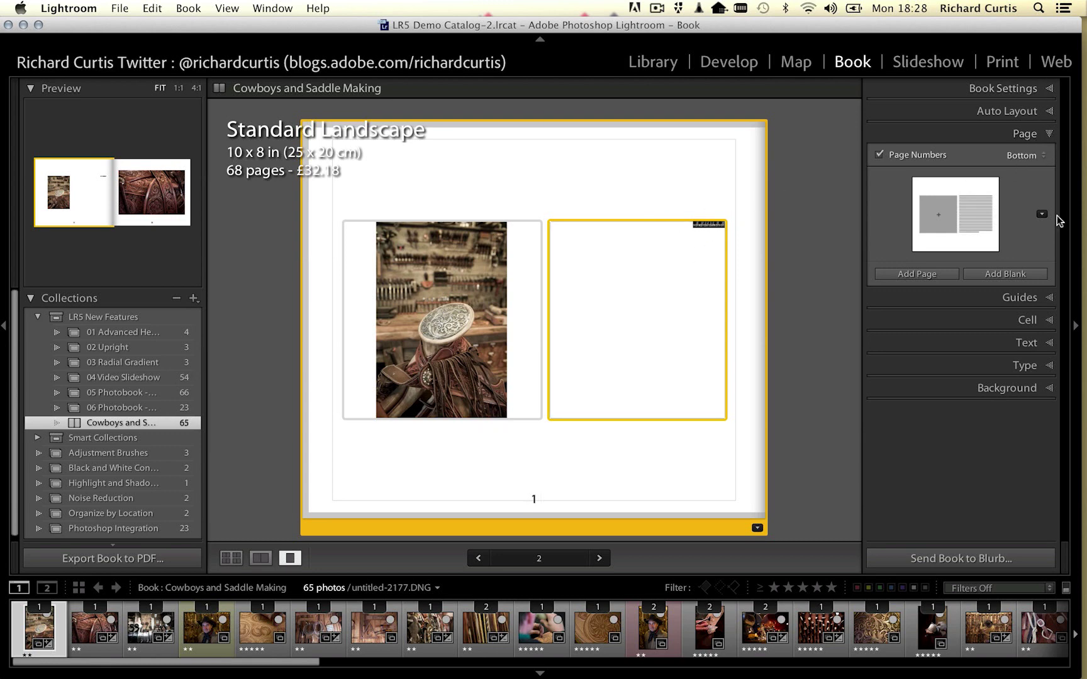
{"action": "left_click", "coordinate": [1035, 344]}
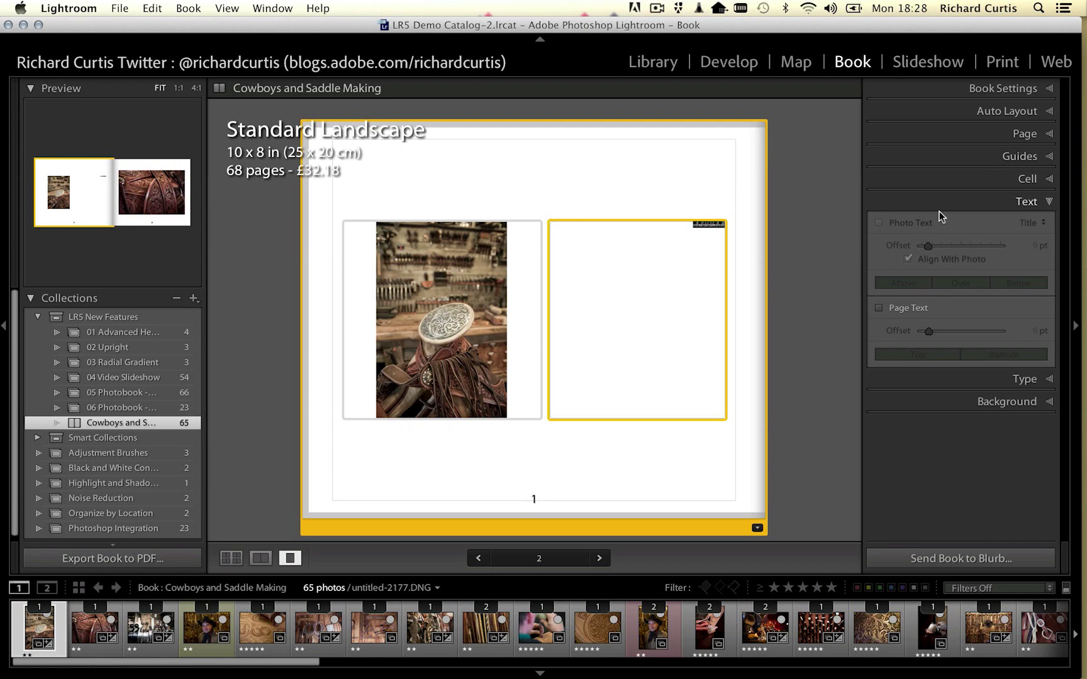
{"action": "left_click", "coordinate": [1030, 380]}
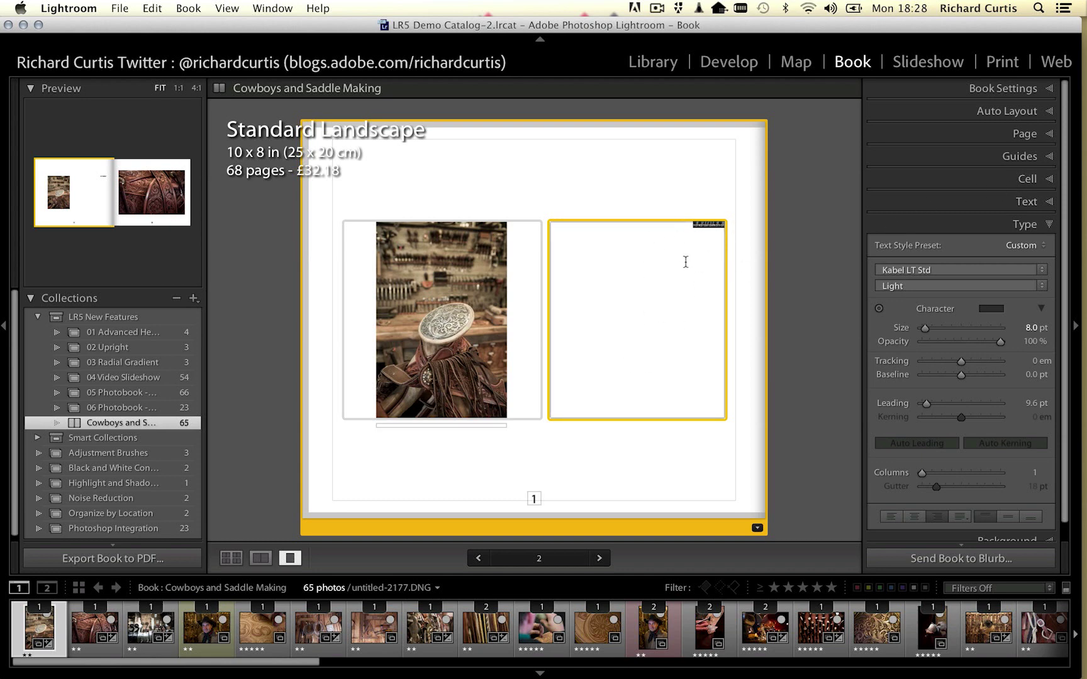
{"action": "left_click", "coordinate": [230, 562]}
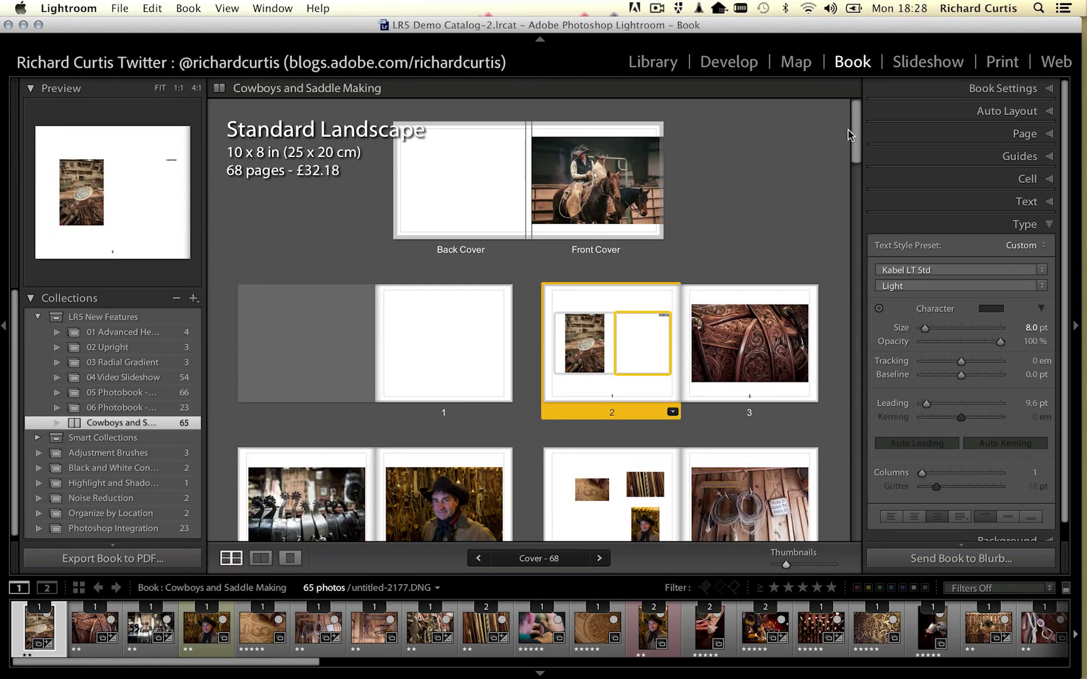
{"action": "mouse_move", "coordinate": [849, 131]}
{"action": "left_mouse_down"}
{"action": "mouse_move", "coordinate": [859, 150]}
{"action": "mouse_move", "coordinate": [859, 136]}
{"action": "left_mouse_up"}
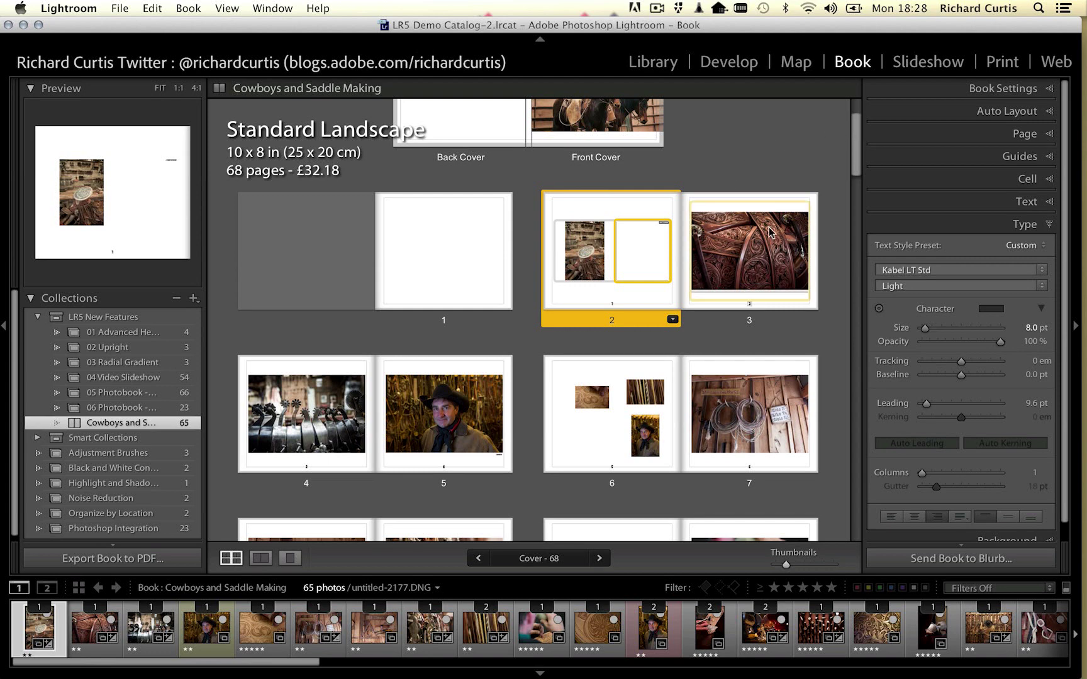
{"action": "left_click", "coordinate": [756, 243]}
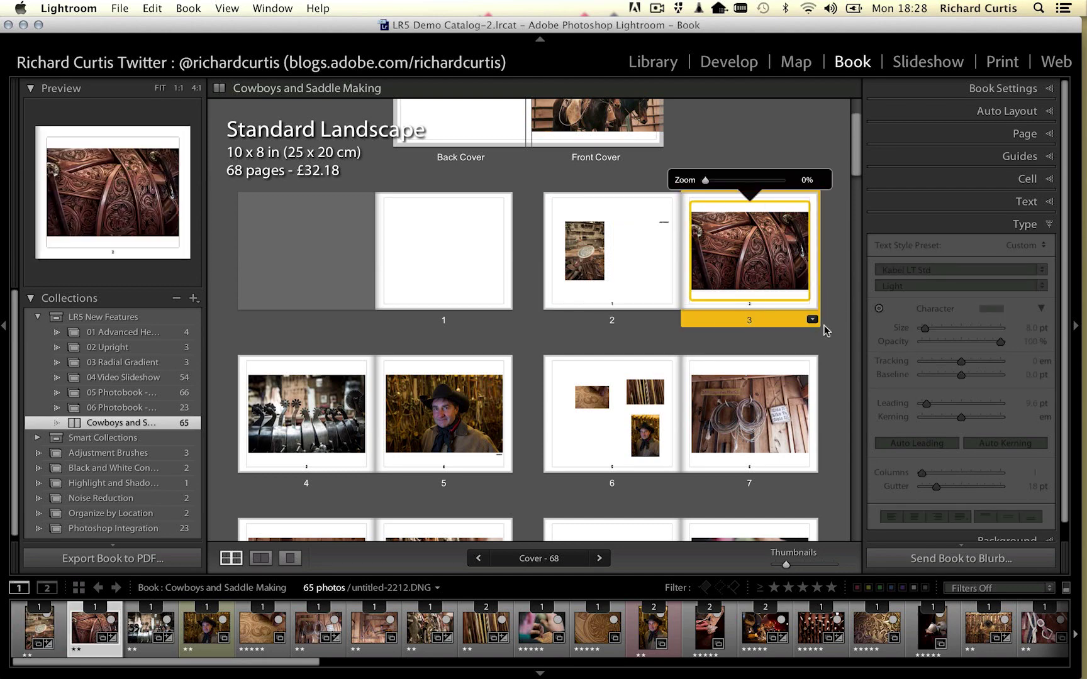
Give page 3 a three-photo layout and fill the lower cells with the tooled-leather and Cowboy Way photos.
{"action": "left_click", "coordinate": [261, 558]}
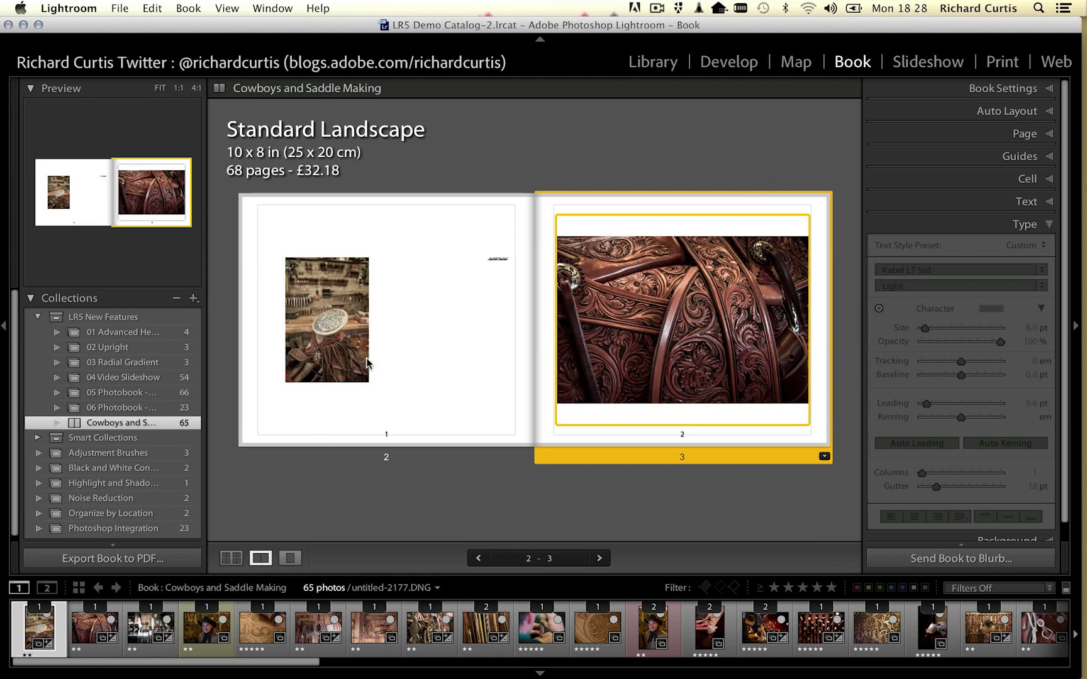
{"action": "left_click", "coordinate": [824, 456]}
{"action": "left_click", "coordinate": [883, 290]}
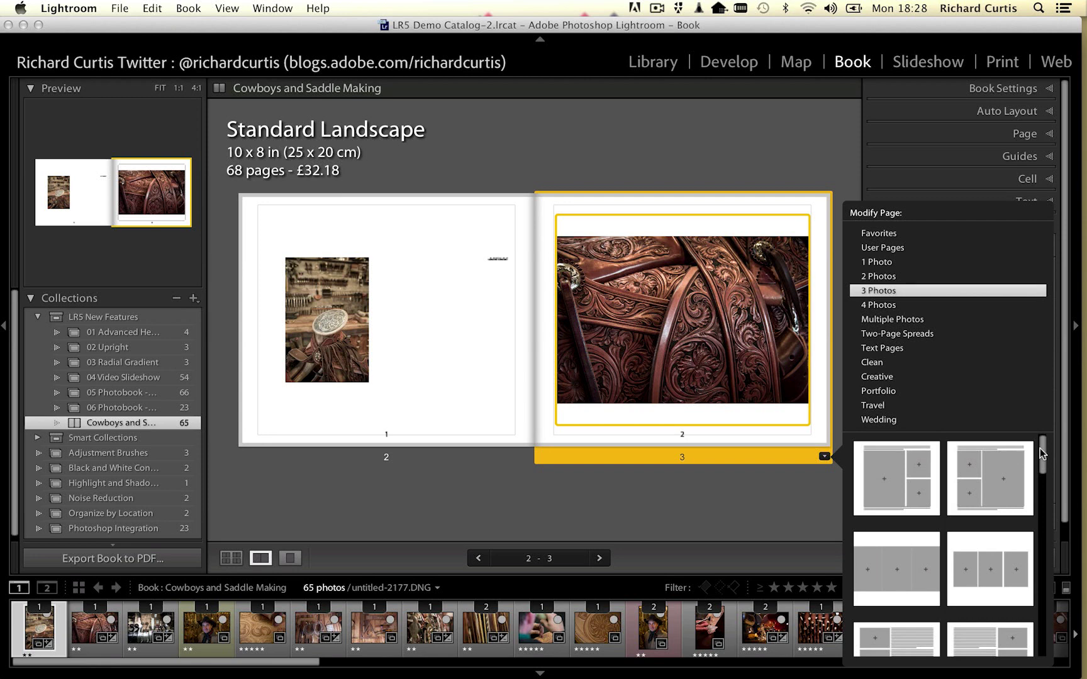
{"action": "left_click", "coordinate": [988, 575]}
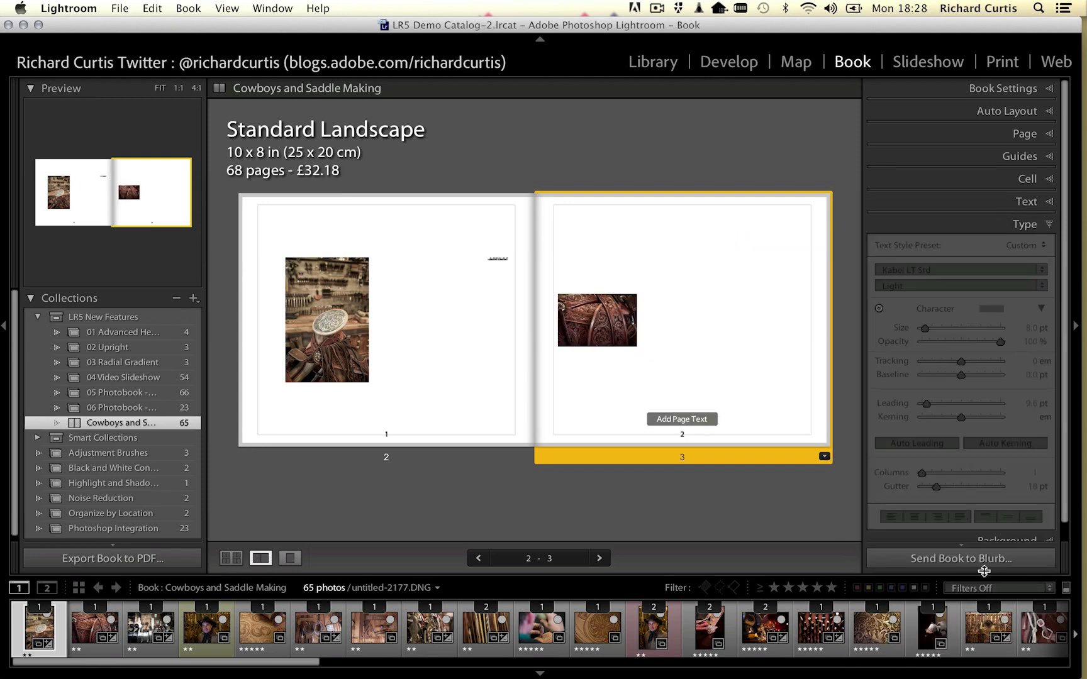
{"action": "left_click", "coordinate": [824, 456]}
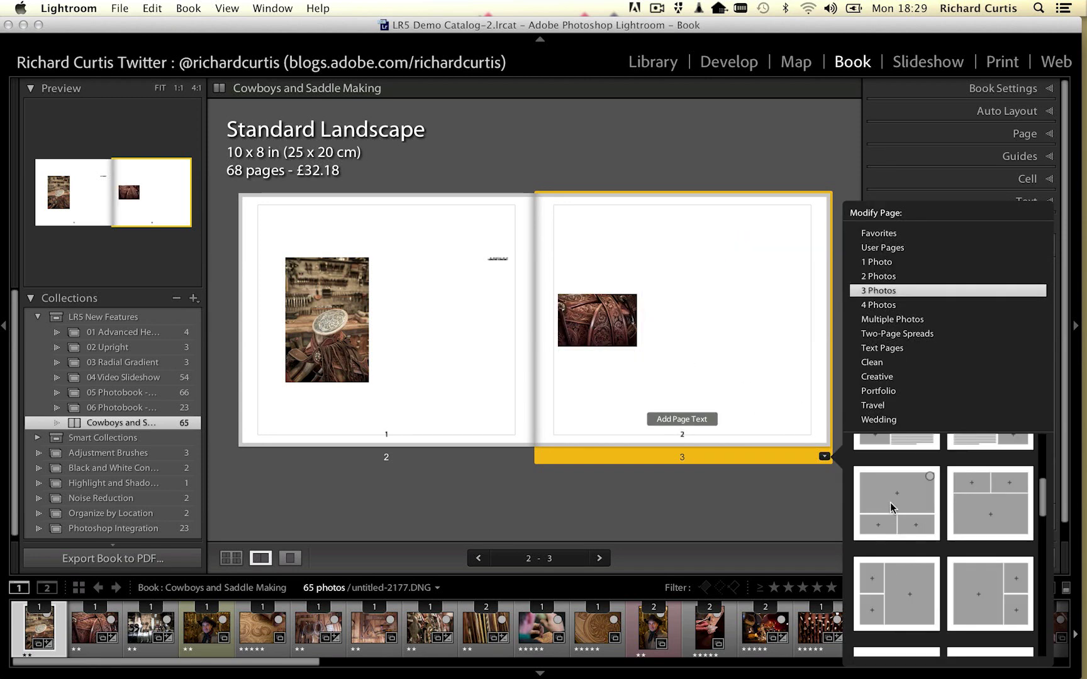
{"action": "left_click", "coordinate": [894, 500]}
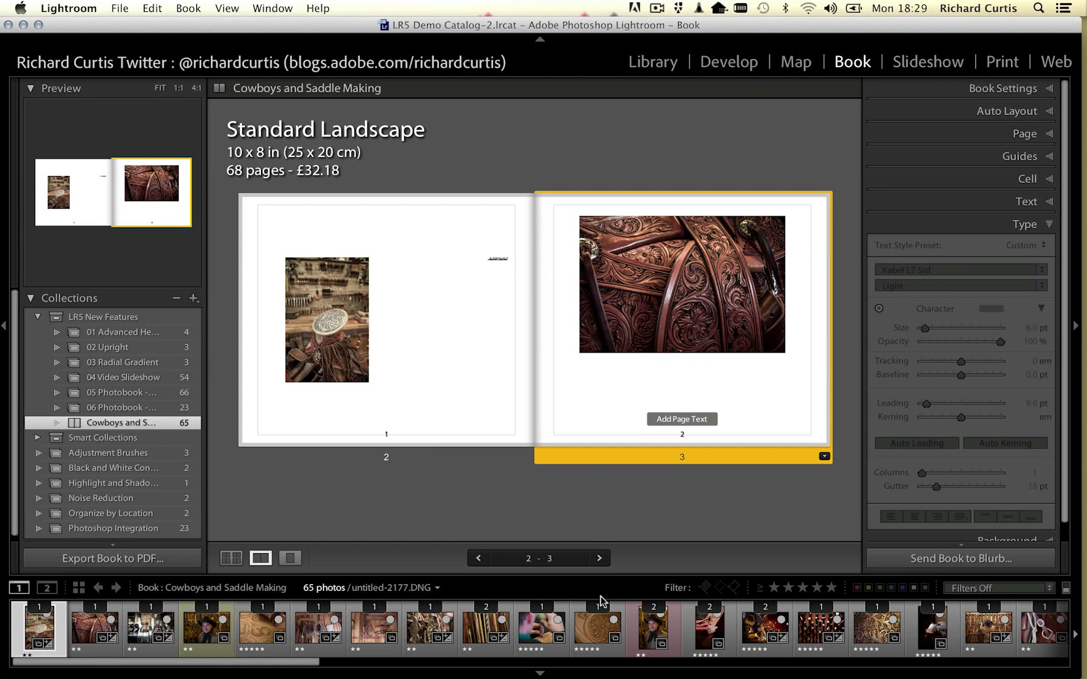
{"action": "left_click_drag", "start_coordinate": [596, 630], "coordinate": [619, 397]}
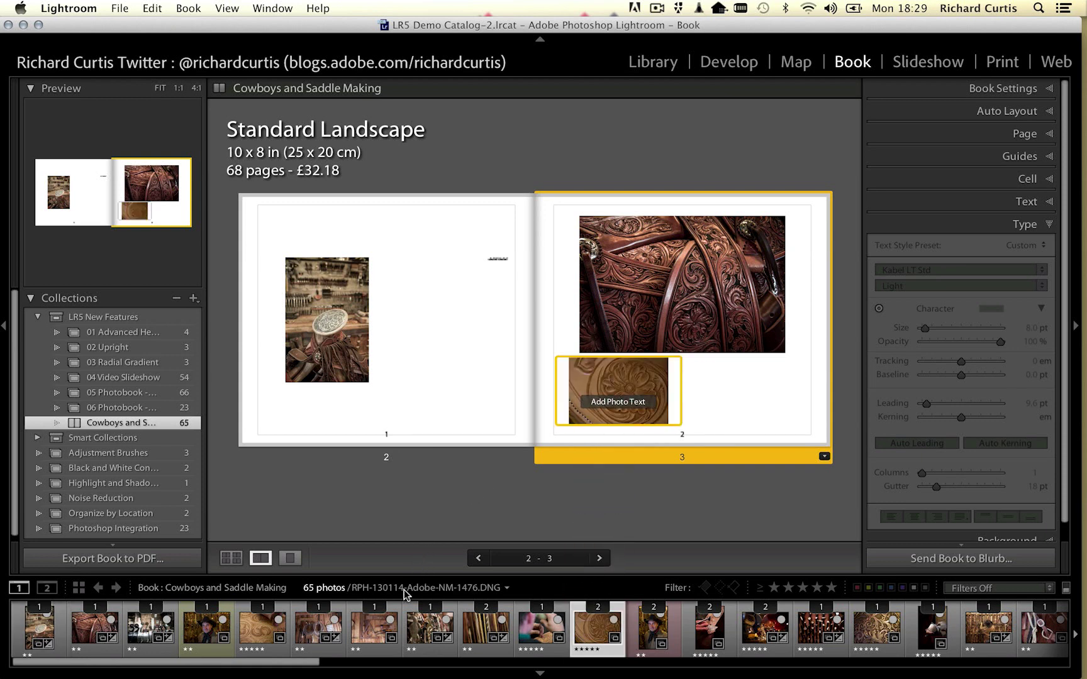
{"action": "left_click_drag", "start_coordinate": [367, 635], "coordinate": [736, 377]}
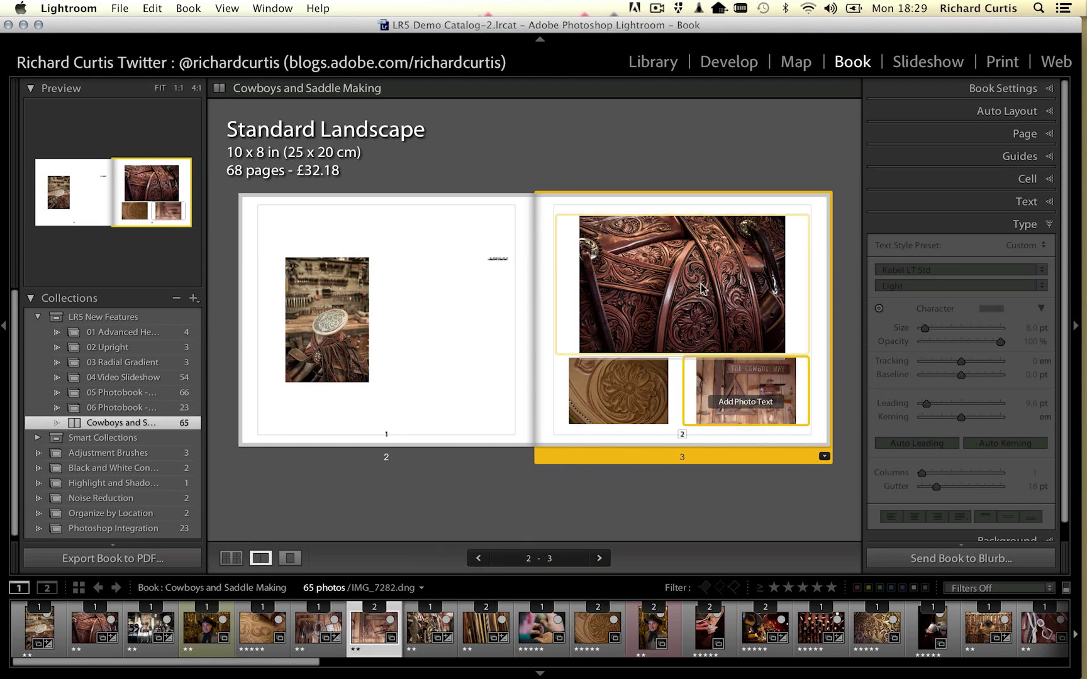
Check each photo cell on page 3, then save the layout as a user page.
{"action": "left_click", "coordinate": [289, 557]}
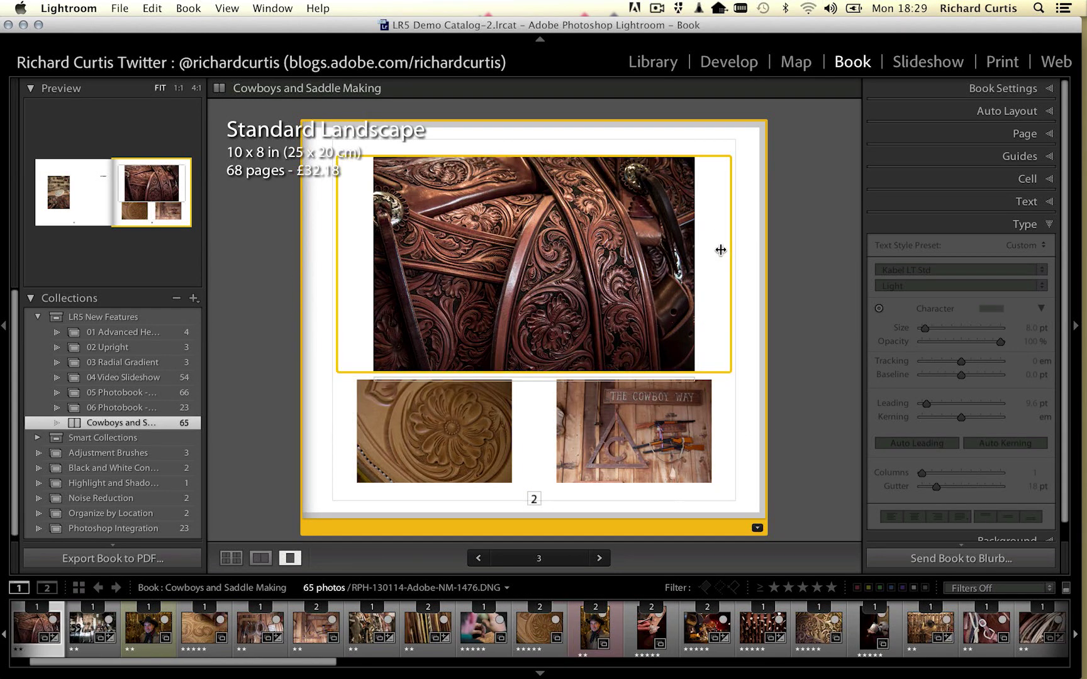
{"action": "left_click", "coordinate": [717, 248]}
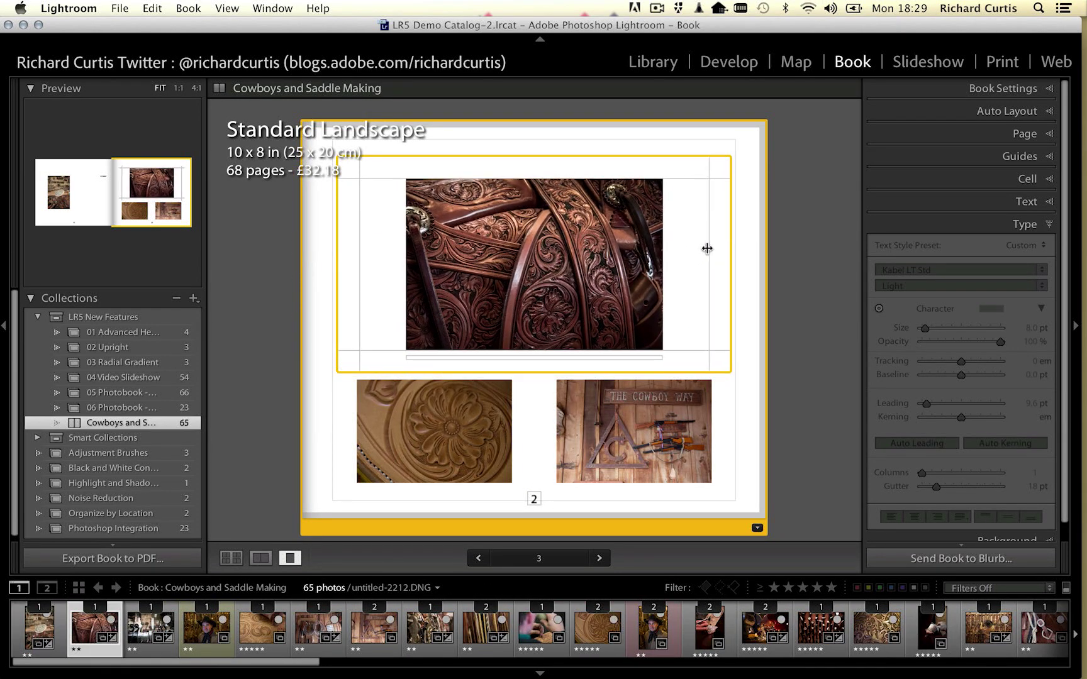
{"action": "left_click", "coordinate": [726, 423]}
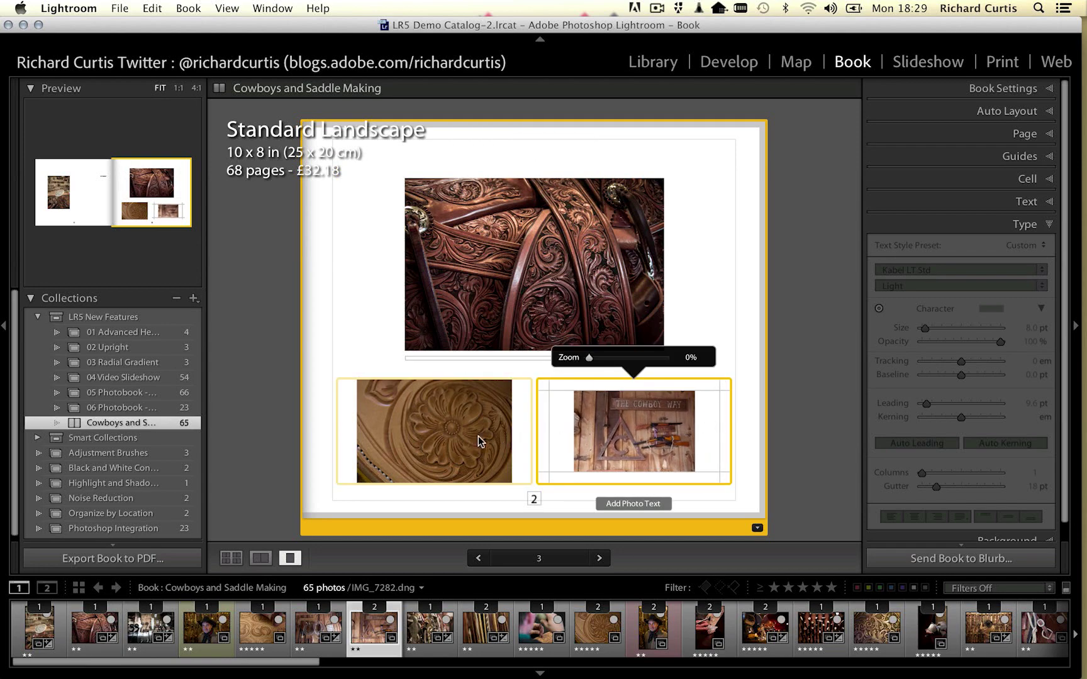
{"action": "left_click", "coordinate": [527, 418]}
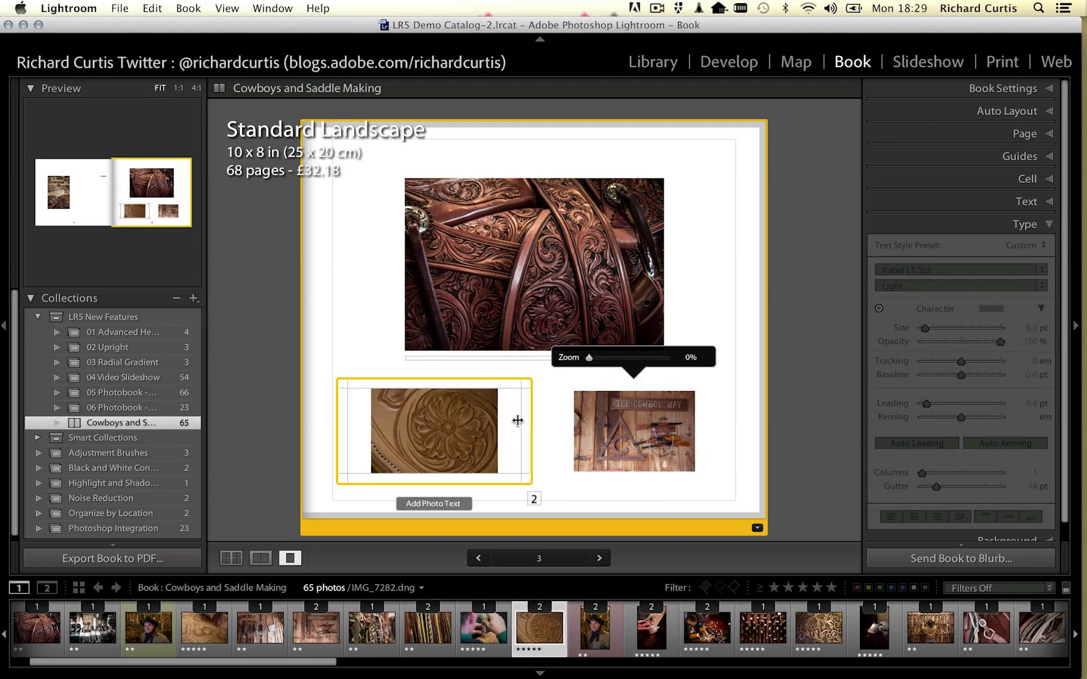
{"action": "right_click", "coordinate": [700, 144]}
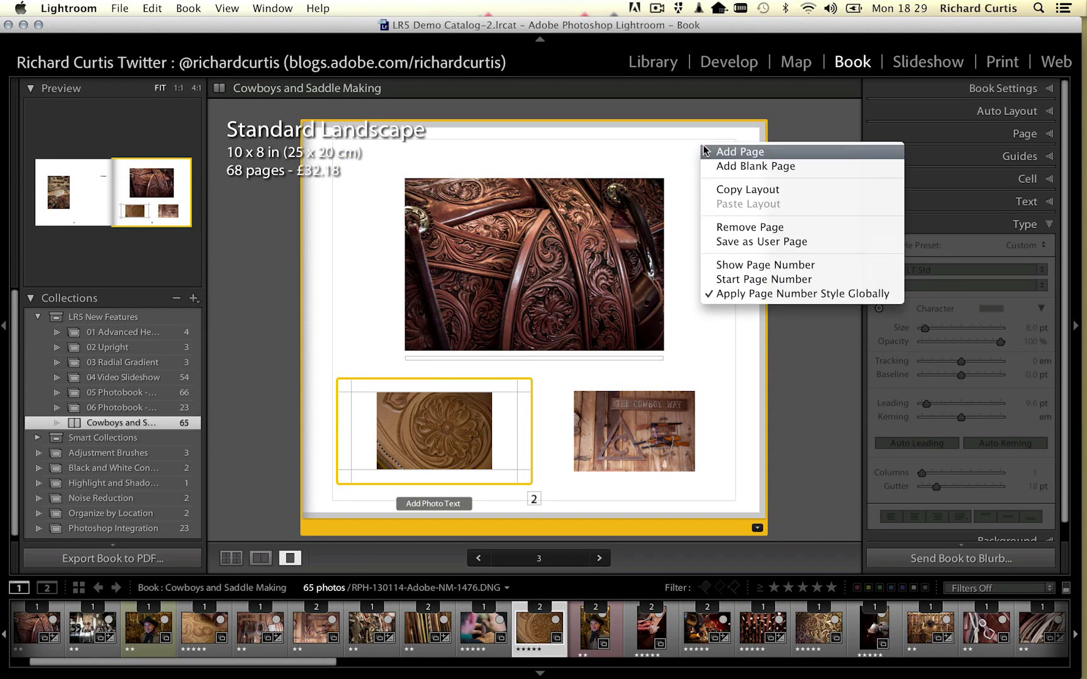
{"action": "left_click", "coordinate": [774, 244]}
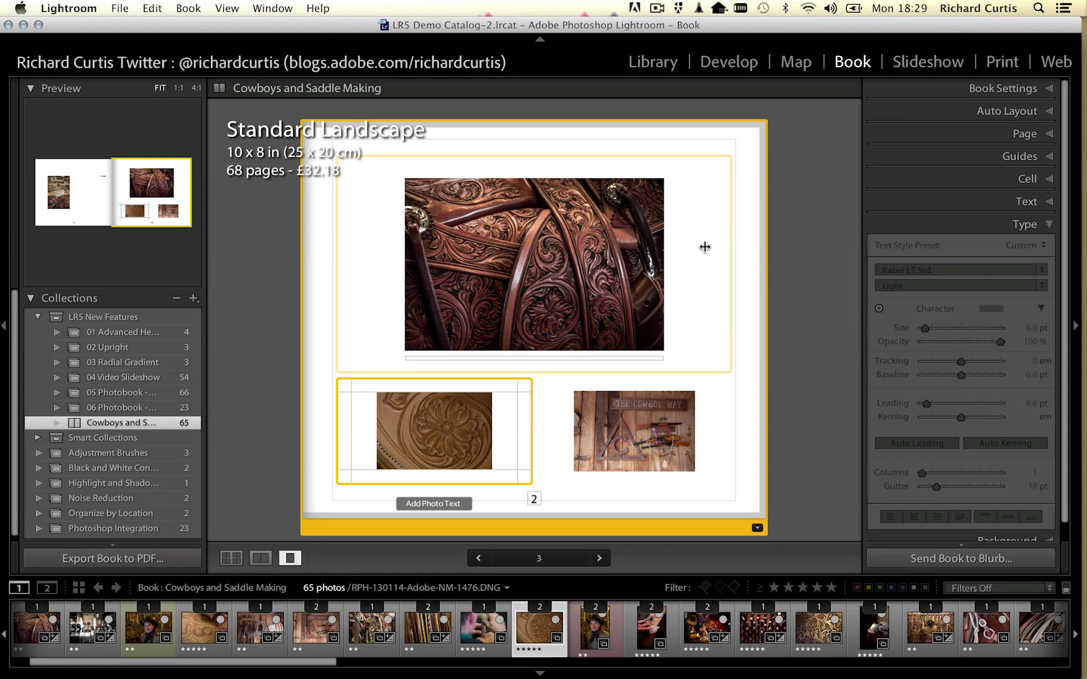
Apply the saved user page layout to page 11 and add a leather photo to its lower-left cell.
{"action": "left_click", "coordinate": [231, 561]}
{"action": "left_click_drag", "start_coordinate": [855, 128], "coordinate": [863, 185]}
{"action": "scroll", "coordinate": [863, 191], "scroll_direction": "down", "scroll_amount": 1}
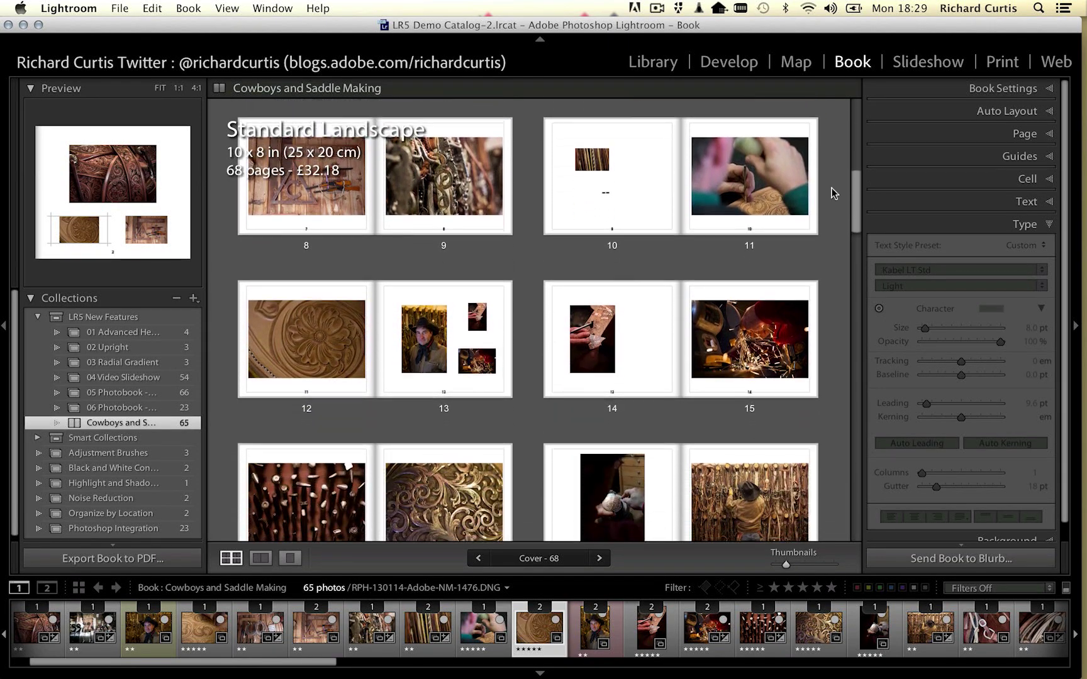
{"action": "left_click", "coordinate": [803, 237]}
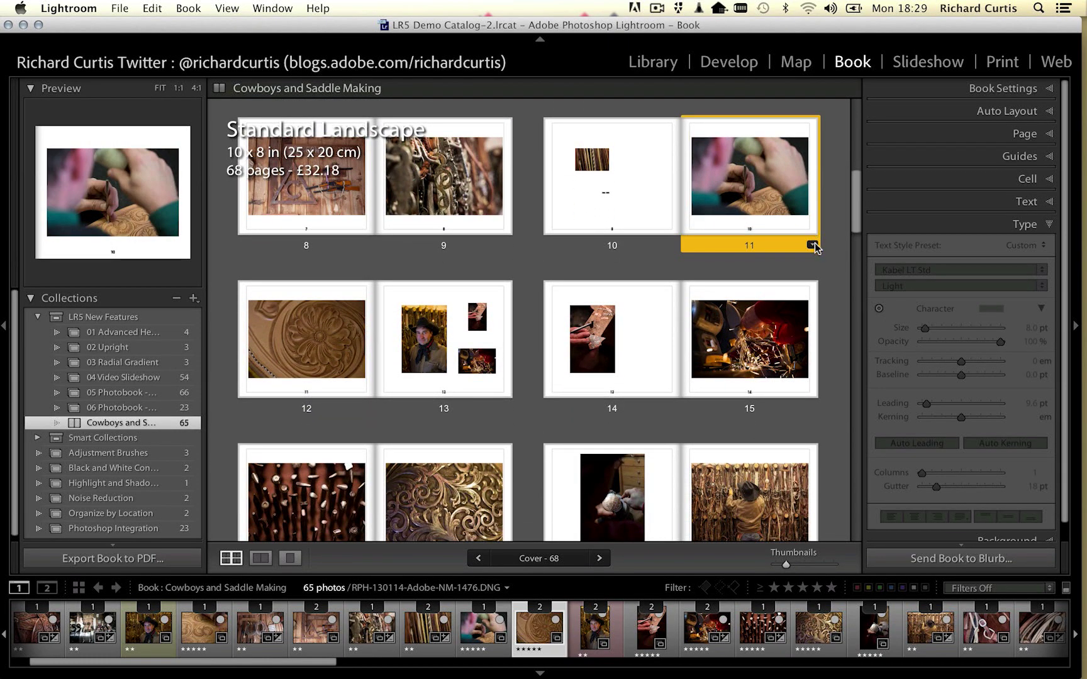
{"action": "left_click", "coordinate": [812, 245]}
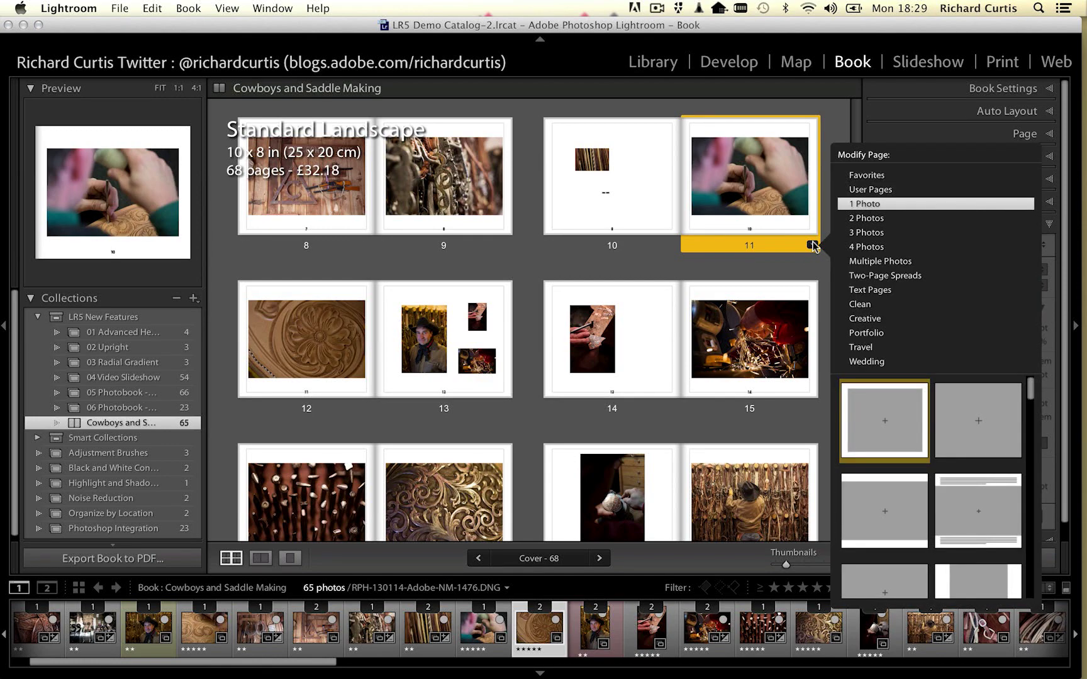
{"action": "left_click", "coordinate": [888, 190]}
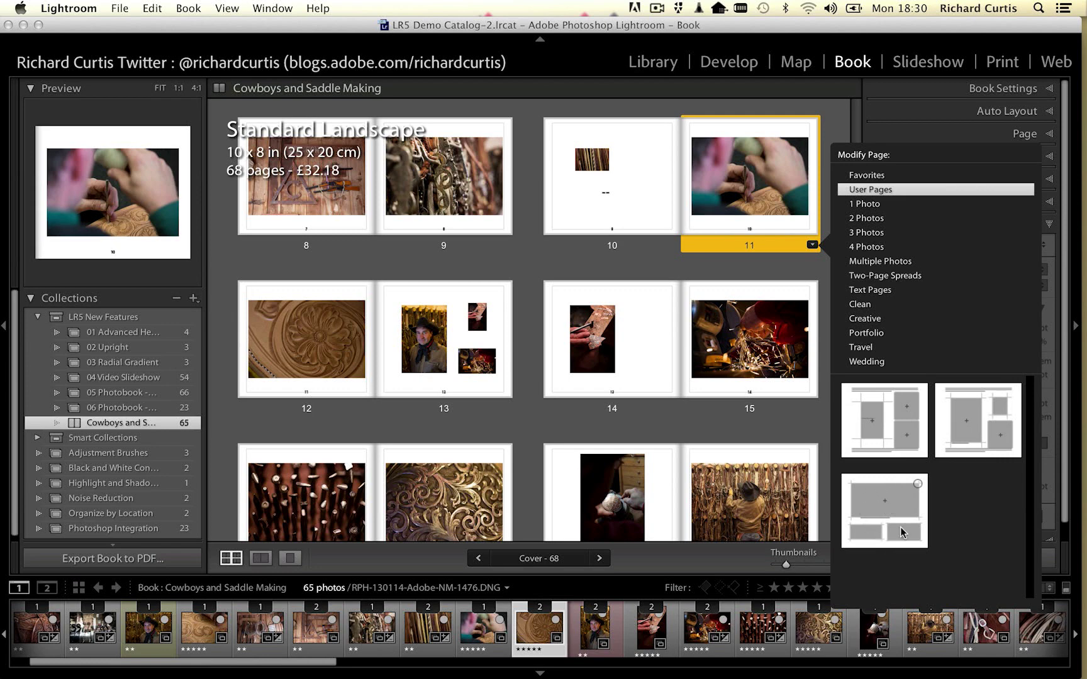
{"action": "left_click", "coordinate": [893, 503]}
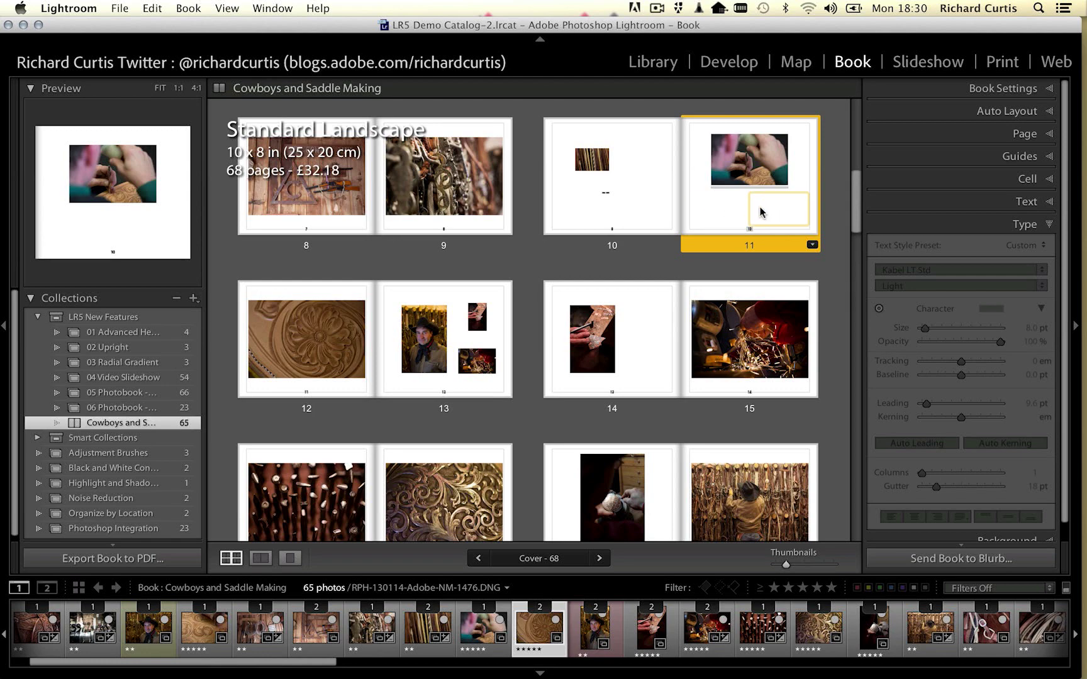
{"action": "left_click_drag", "start_coordinate": [805, 637], "coordinate": [733, 187]}
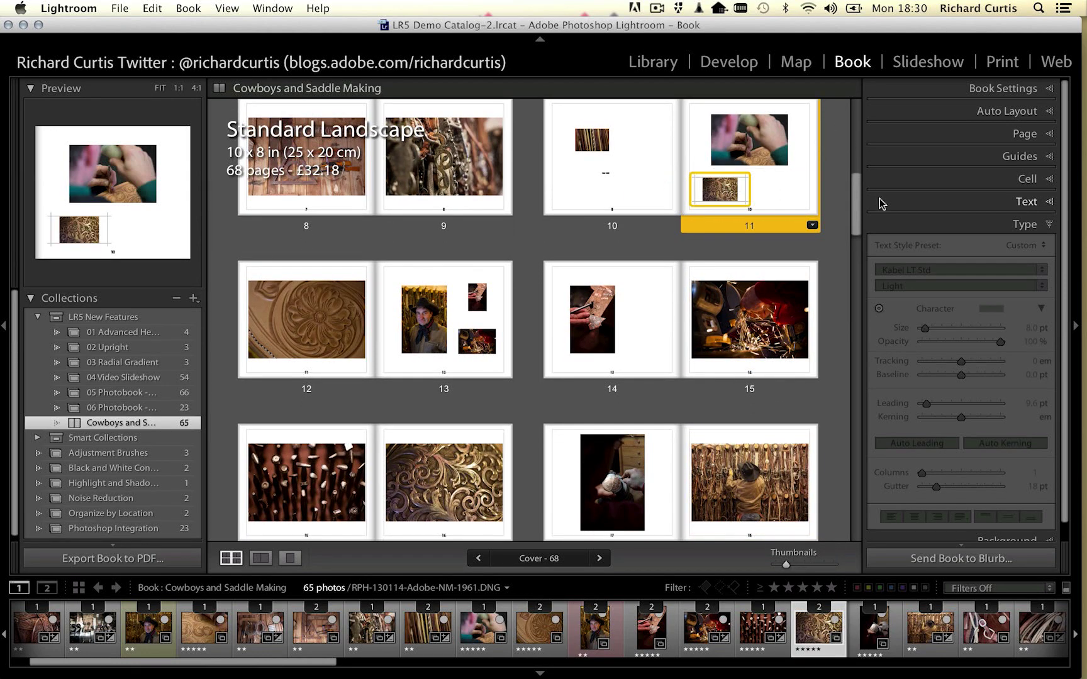
{"action": "left_click_drag", "start_coordinate": [857, 213], "coordinate": [849, 135]}
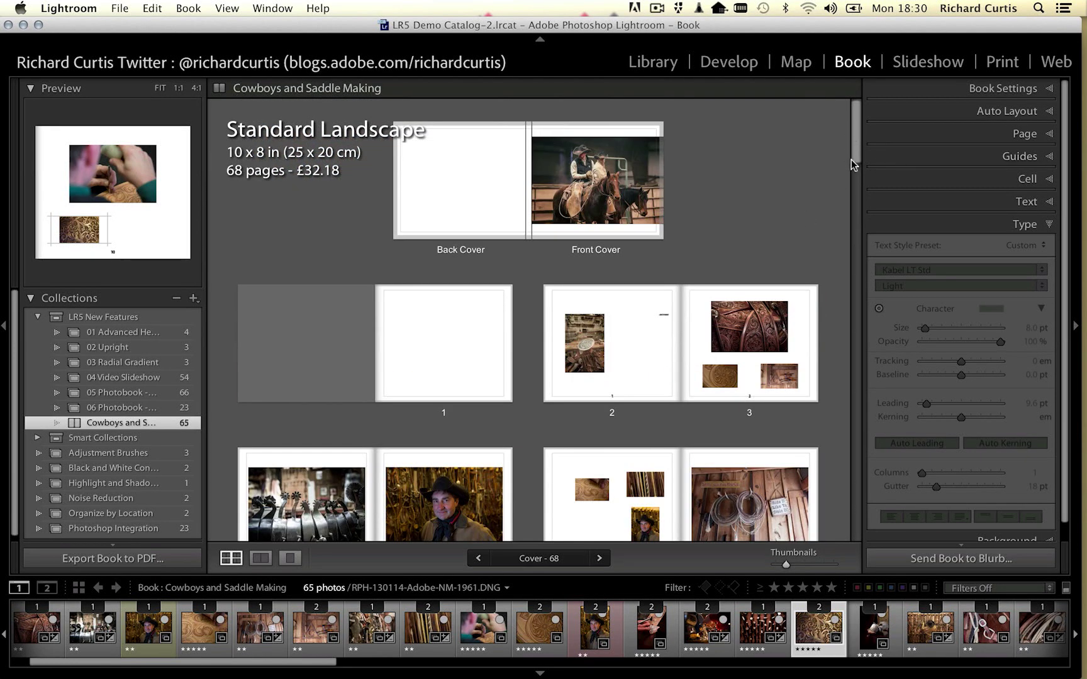
Edit the RC Option auto layout preset so Right Pages use the fixed saved User Pages layout.
{"action": "left_click", "coordinate": [1048, 113]}
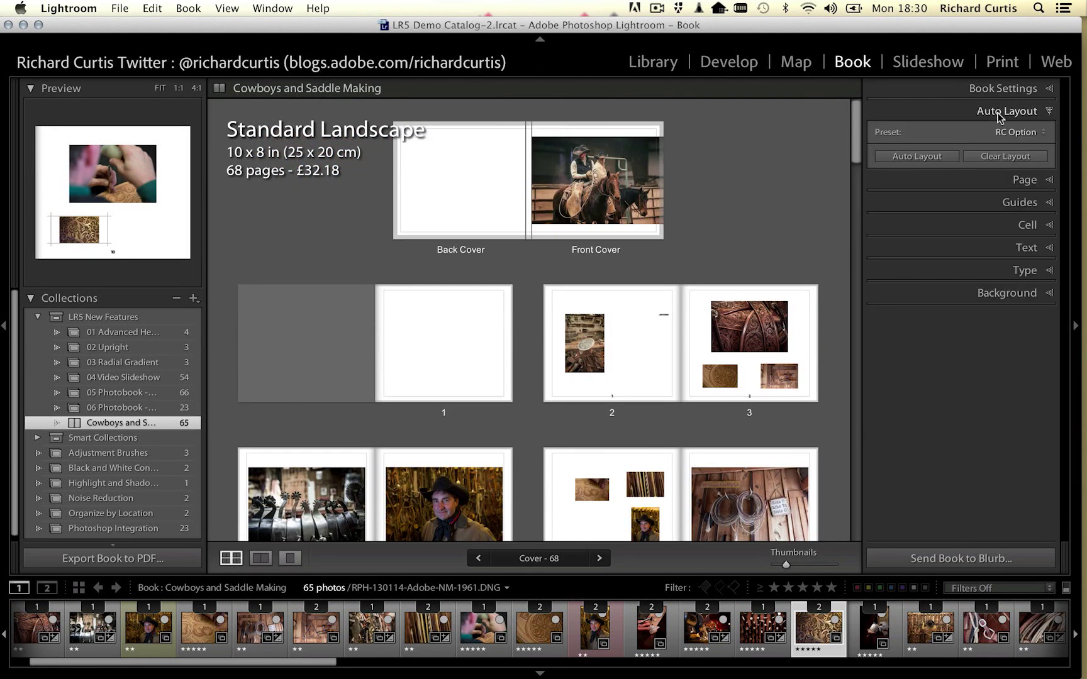
{"action": "left_click", "coordinate": [1041, 134]}
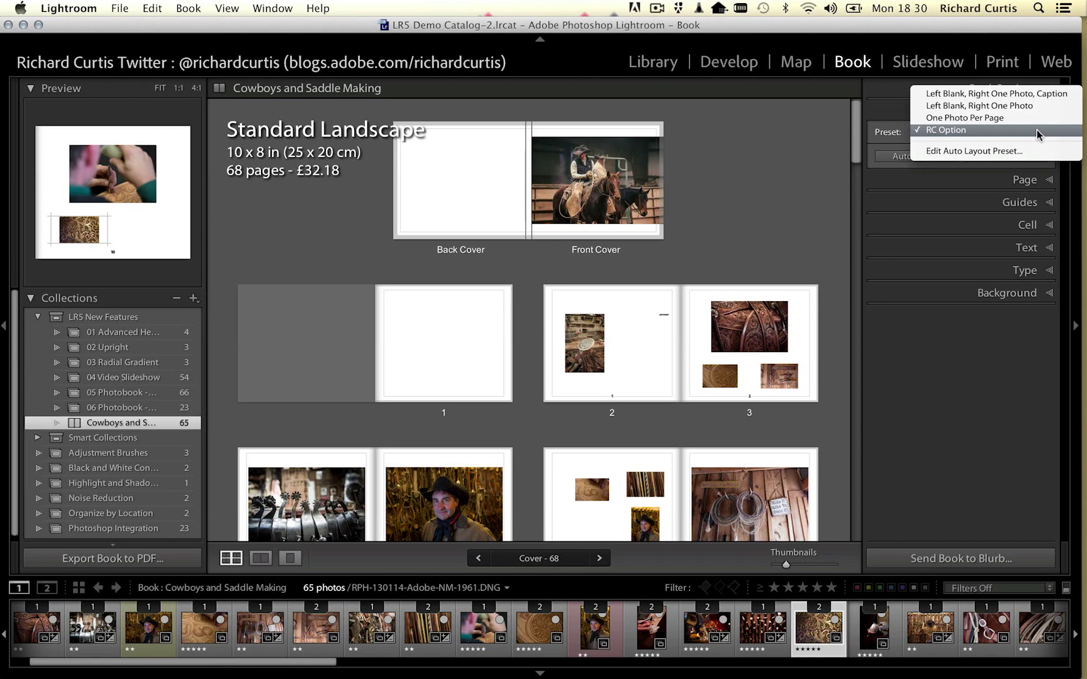
{"action": "left_click", "coordinate": [1001, 150]}
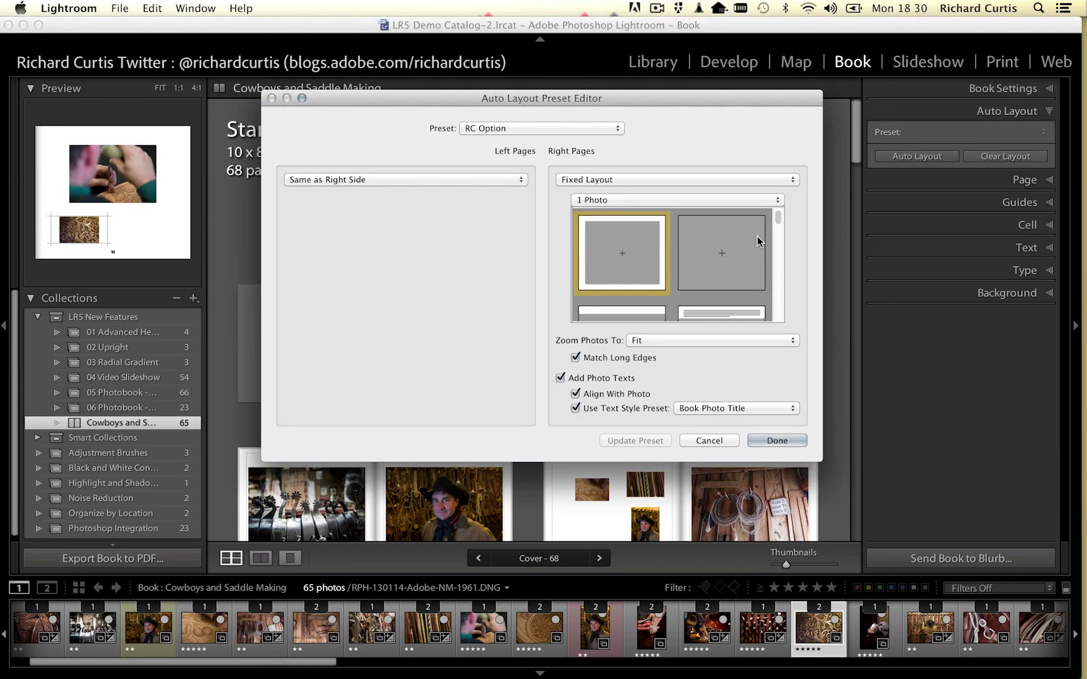
{"action": "left_click", "coordinate": [733, 176]}
{"action": "left_click", "coordinate": [733, 165]}
{"action": "left_click", "coordinate": [700, 200]}
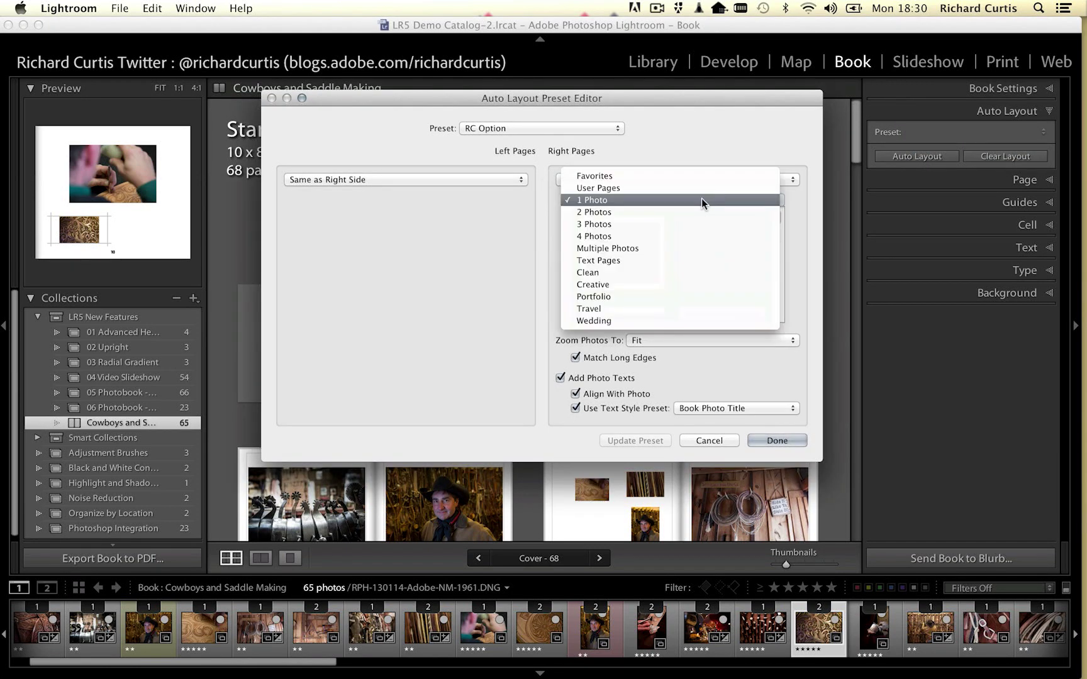
{"action": "left_click", "coordinate": [693, 188]}
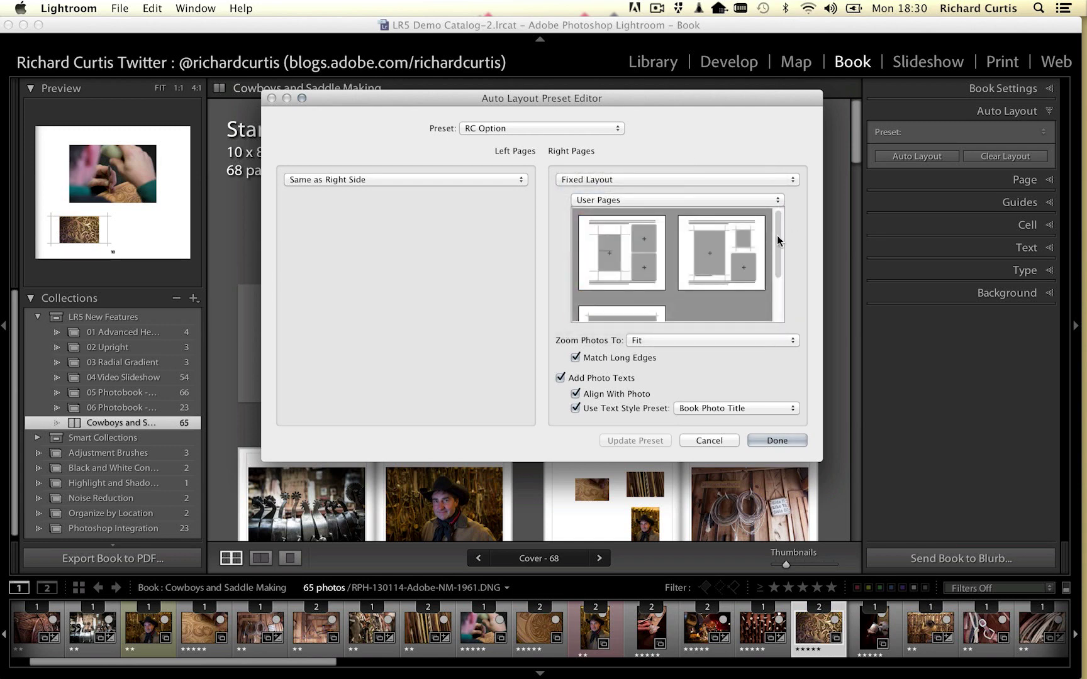
{"action": "left_click_drag", "start_coordinate": [777, 235], "coordinate": [740, 273]}
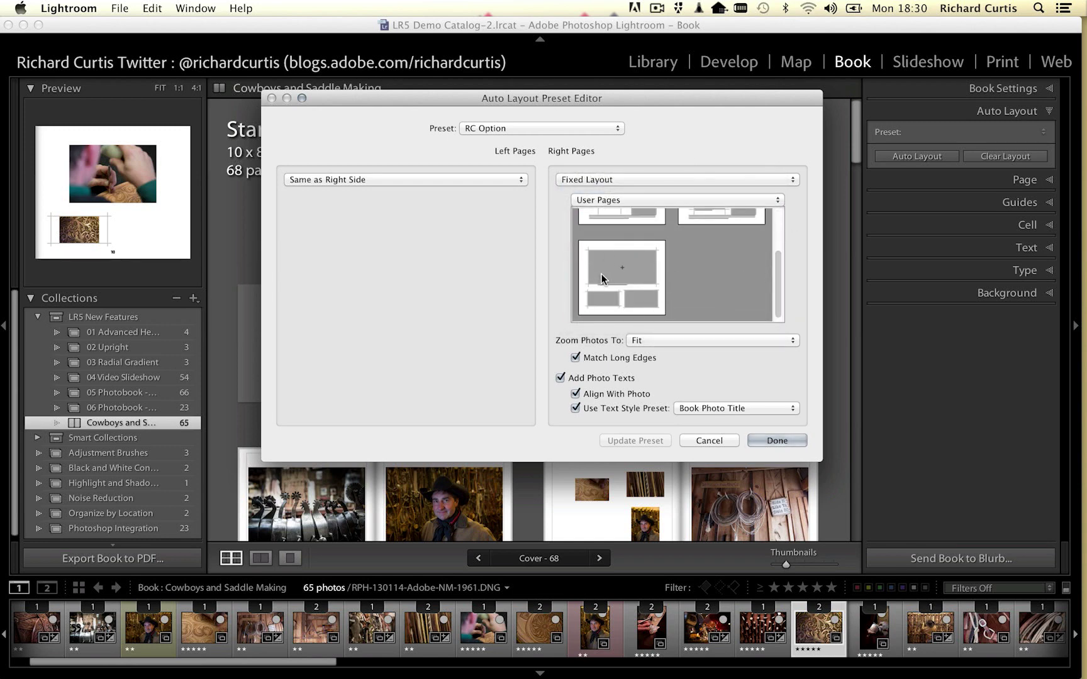
{"action": "left_click", "coordinate": [714, 434]}
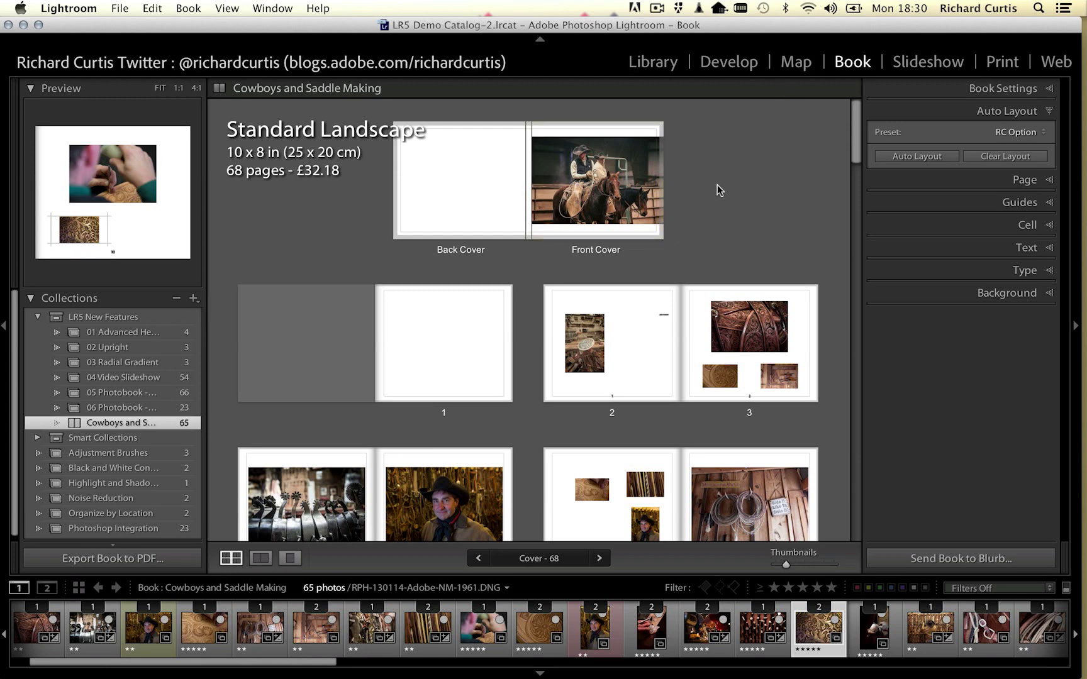
In the Library, preview RPH-130114-Adobe-NM-1961.DNG full screen, then exit the preview.
{"action": "left_click", "coordinate": [654, 63]}
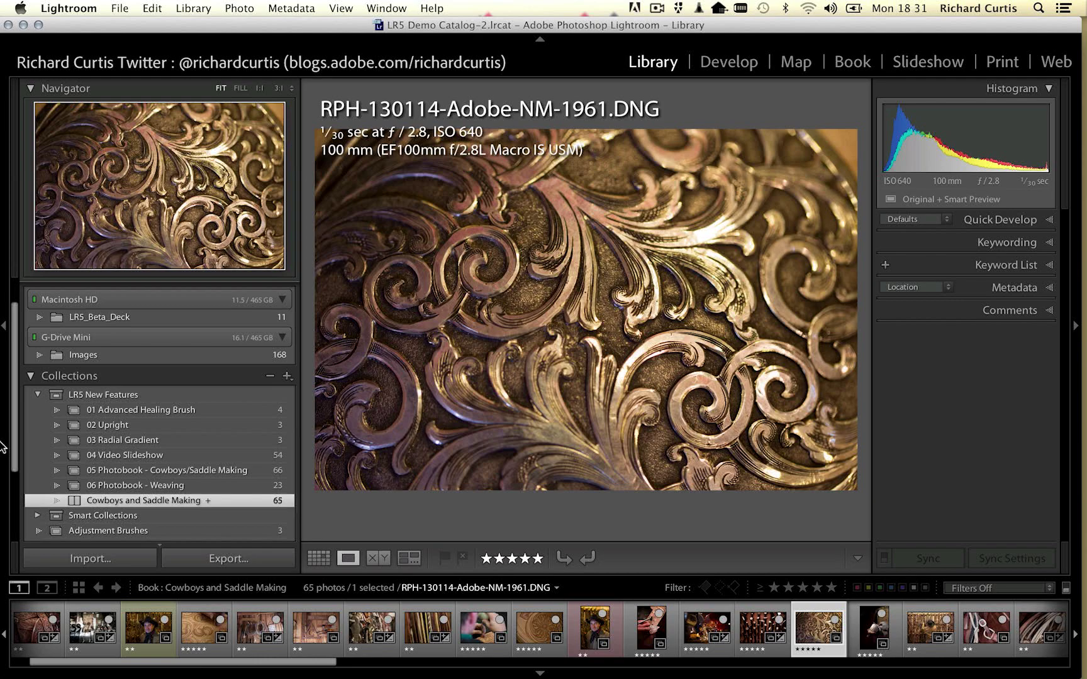
{"action": "key", "text": "f"}
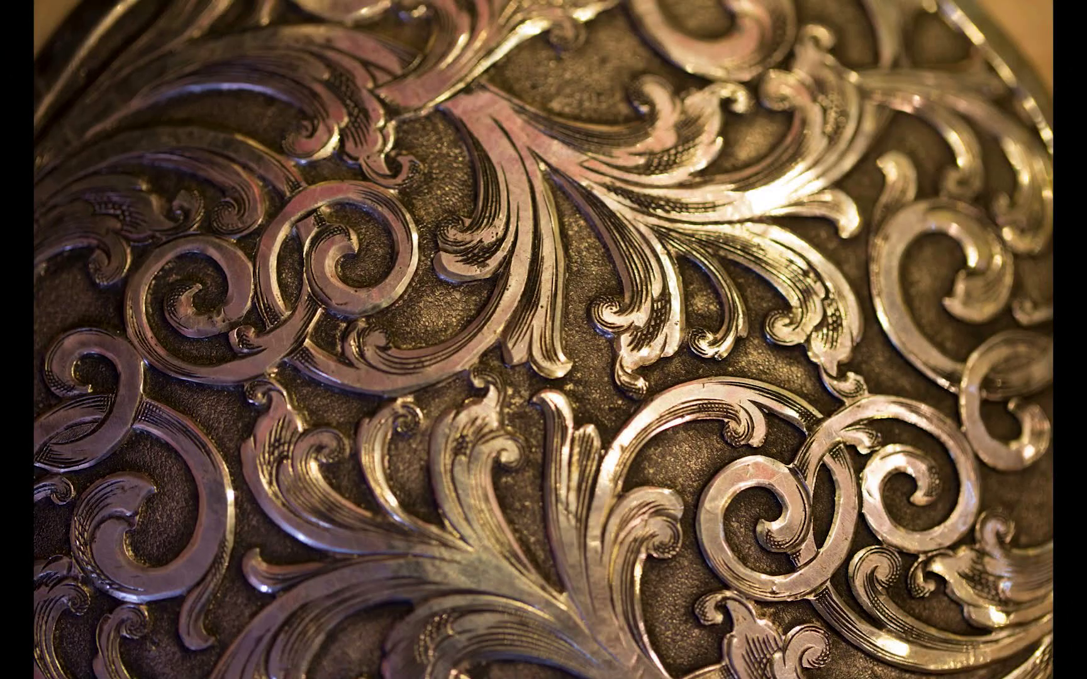
{"action": "key", "text": "f"}
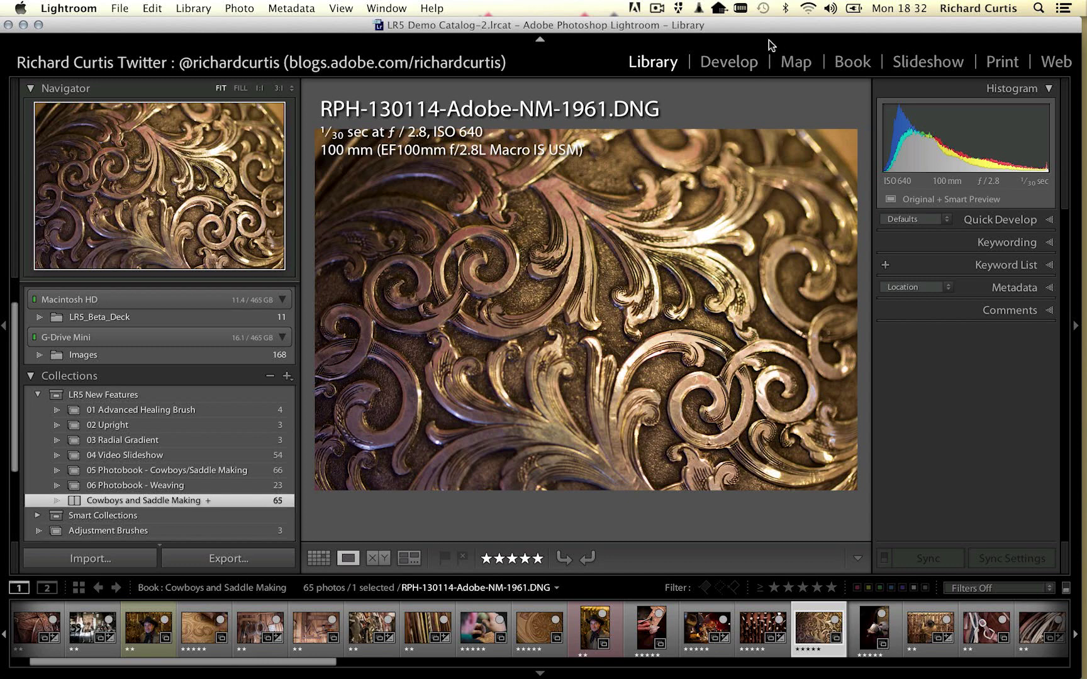
In Develop, turn on the histogram's Lab color values, then switch back to RGB.
{"action": "left_click", "coordinate": [729, 61]}
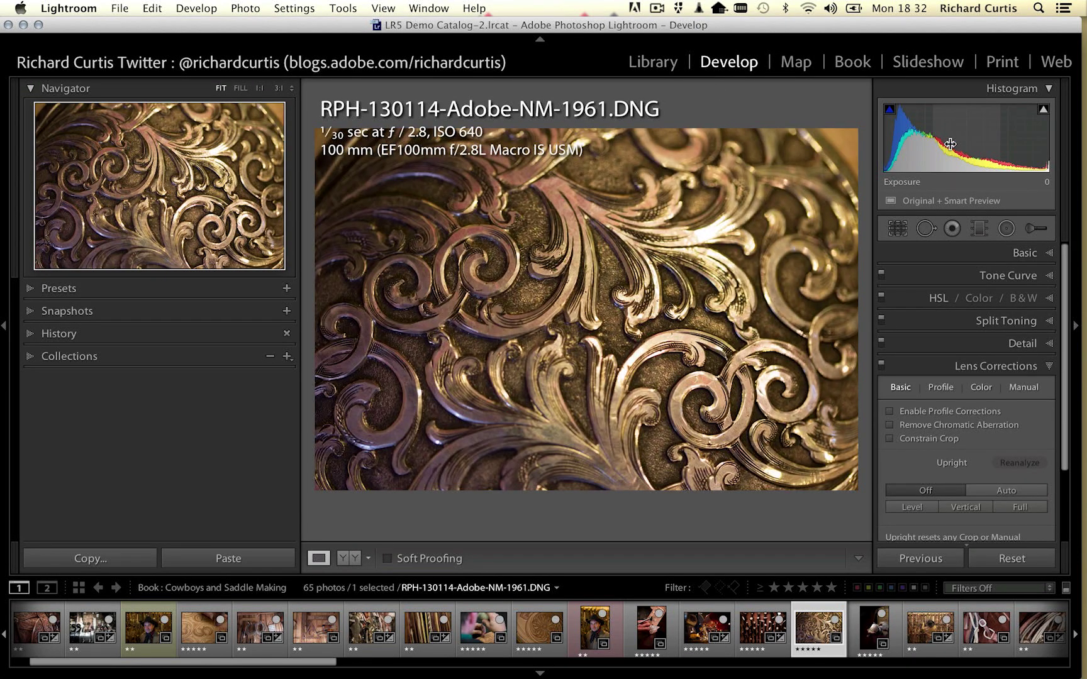
{"action": "right_click", "coordinate": [949, 144]}
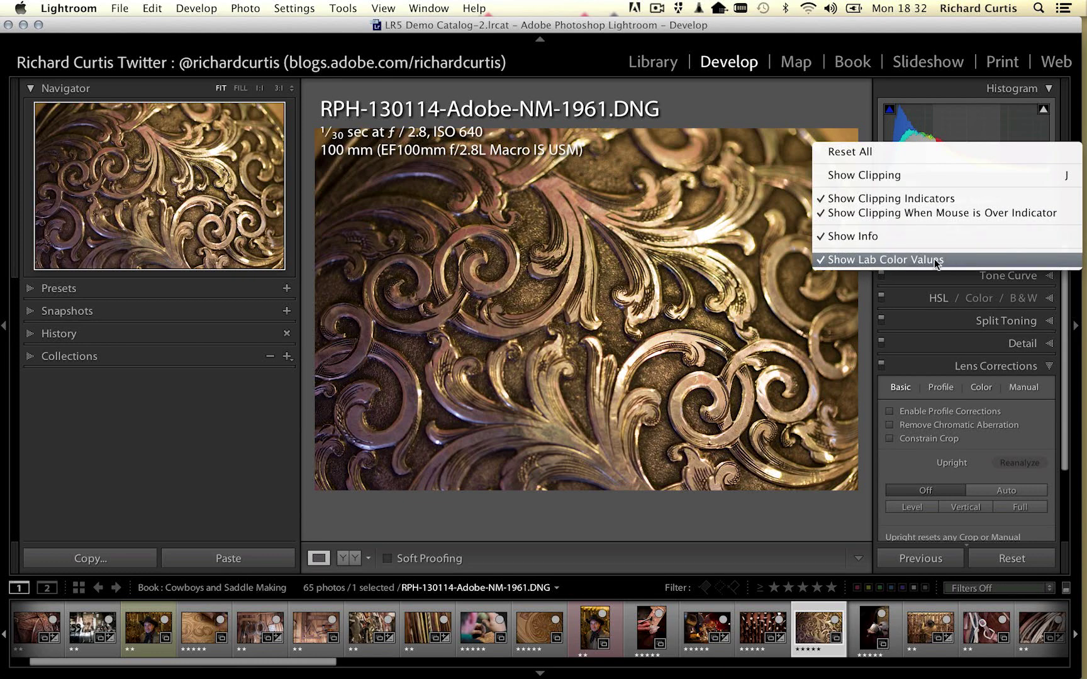
{"action": "left_click", "coordinate": [931, 34]}
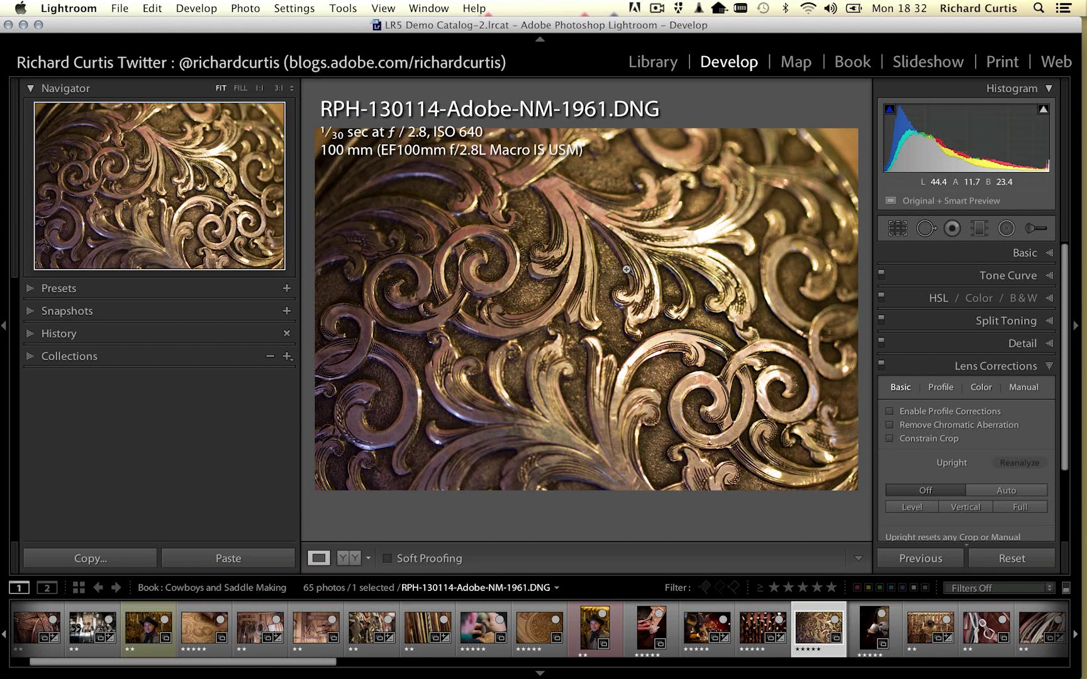
{"action": "right_click", "coordinate": [945, 134]}
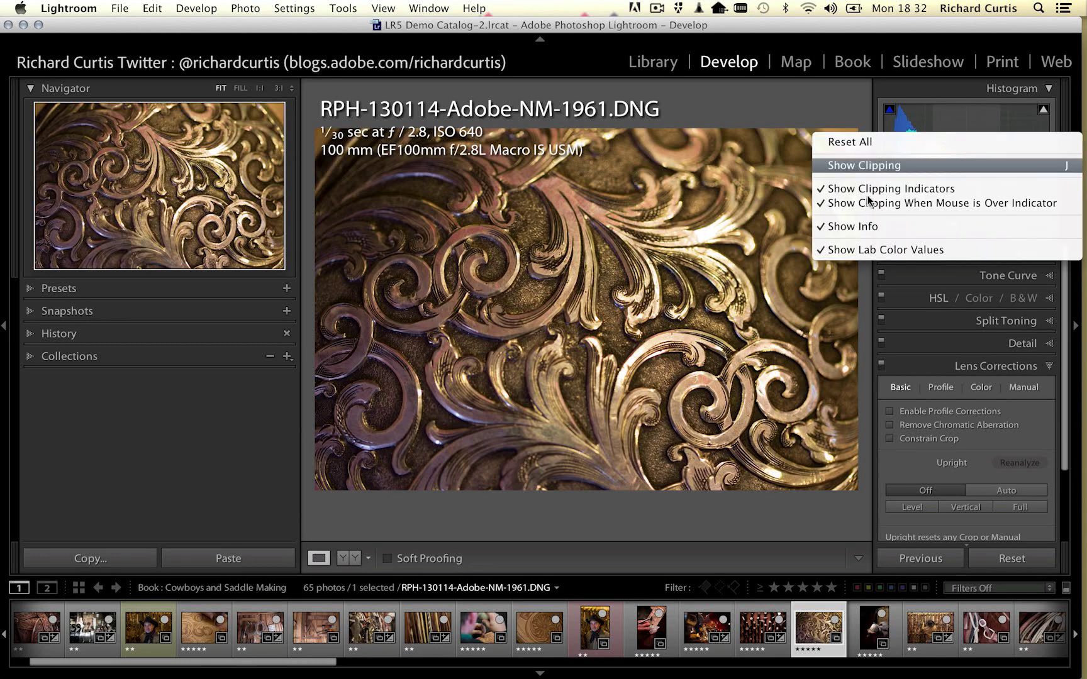
{"action": "left_click", "coordinate": [857, 251]}
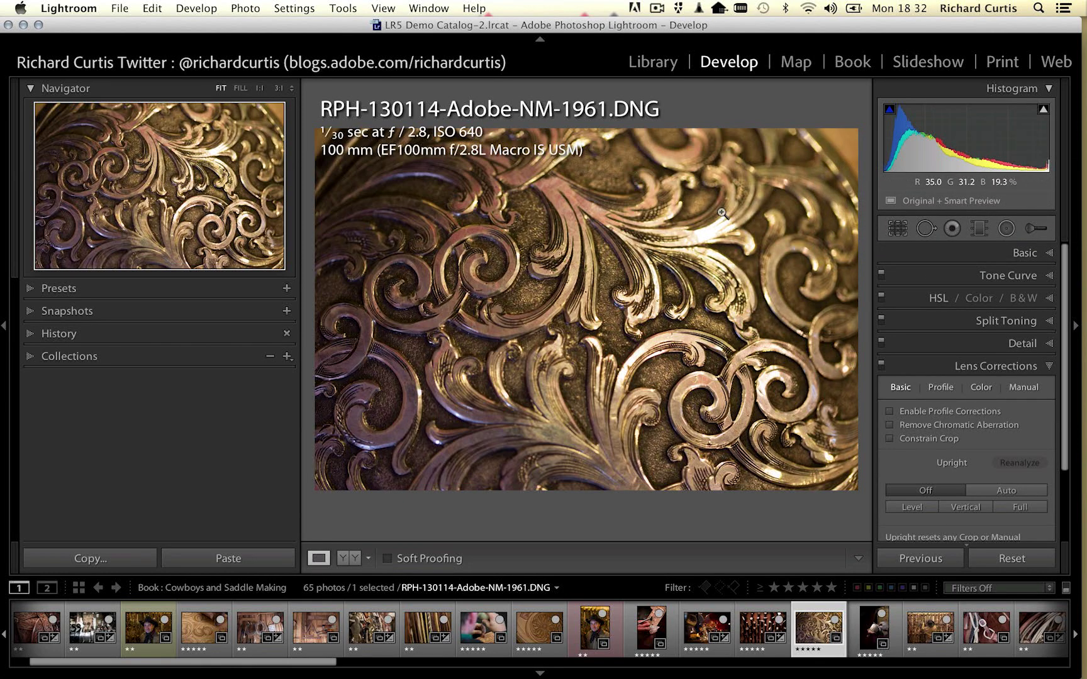